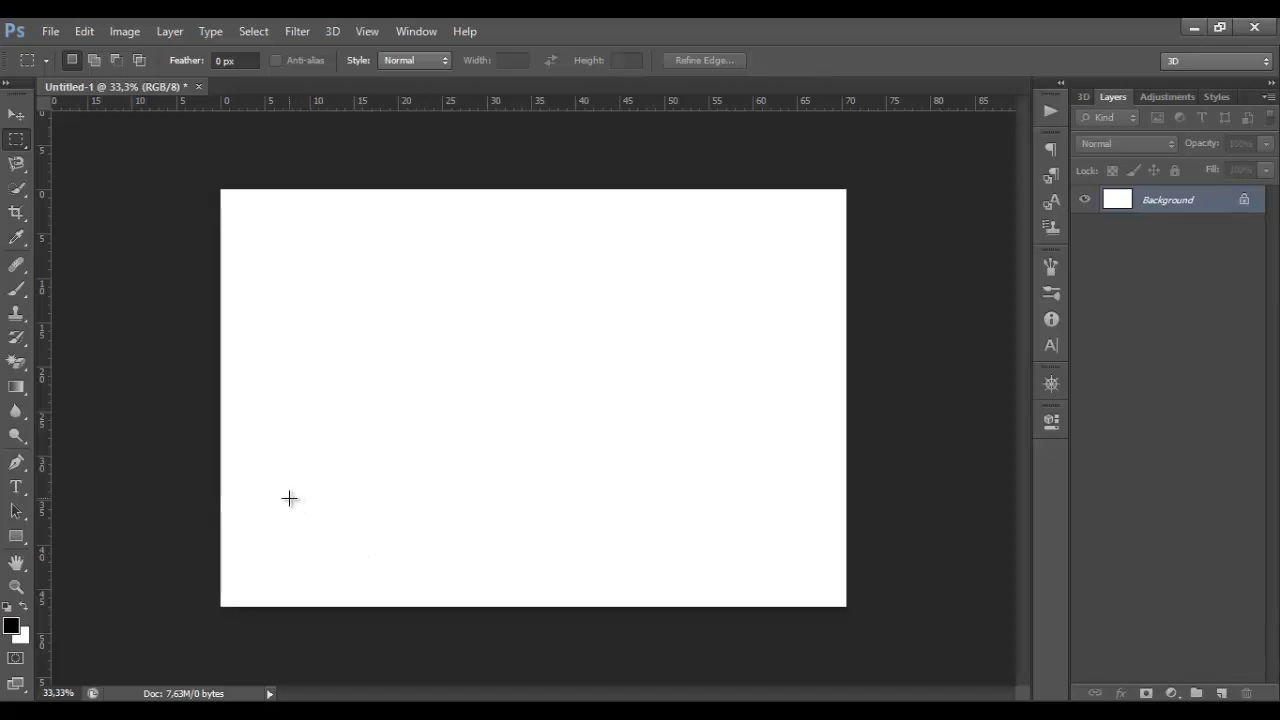
Unlock the Background layer, converting it into an editable Layer 0.
left_click(14, 120)
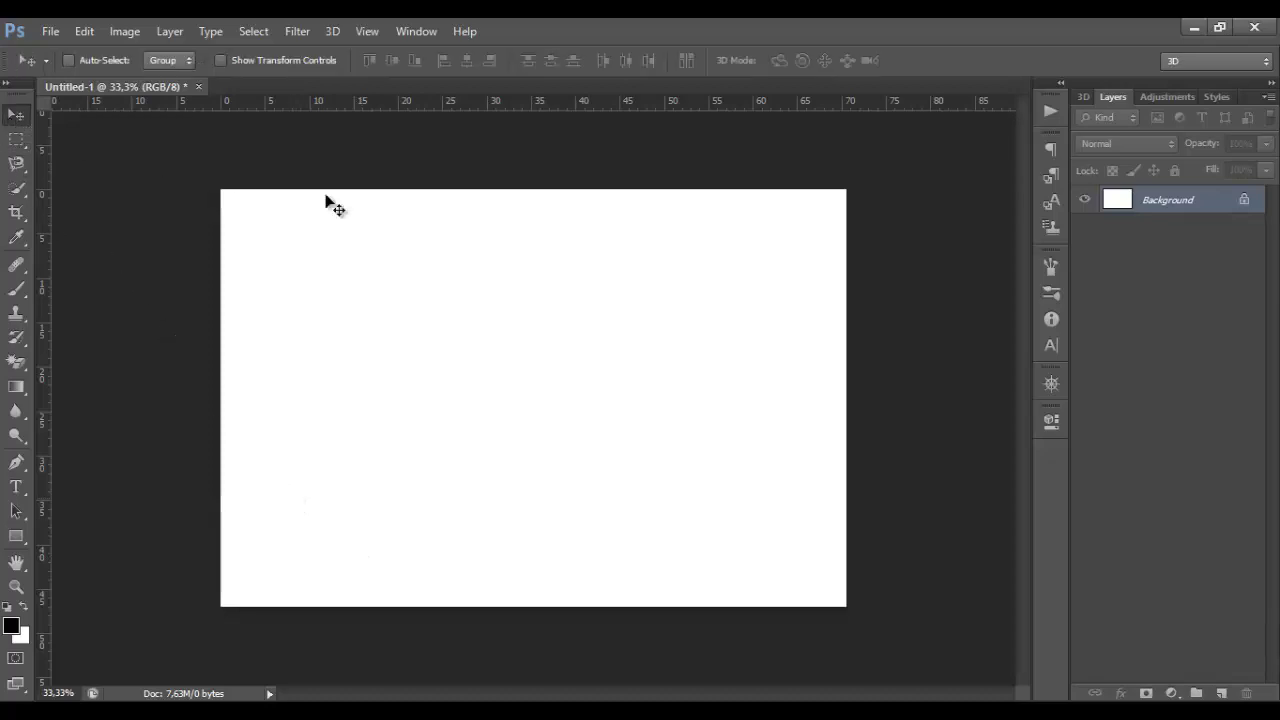
double_click(1246, 202)
key("Return")
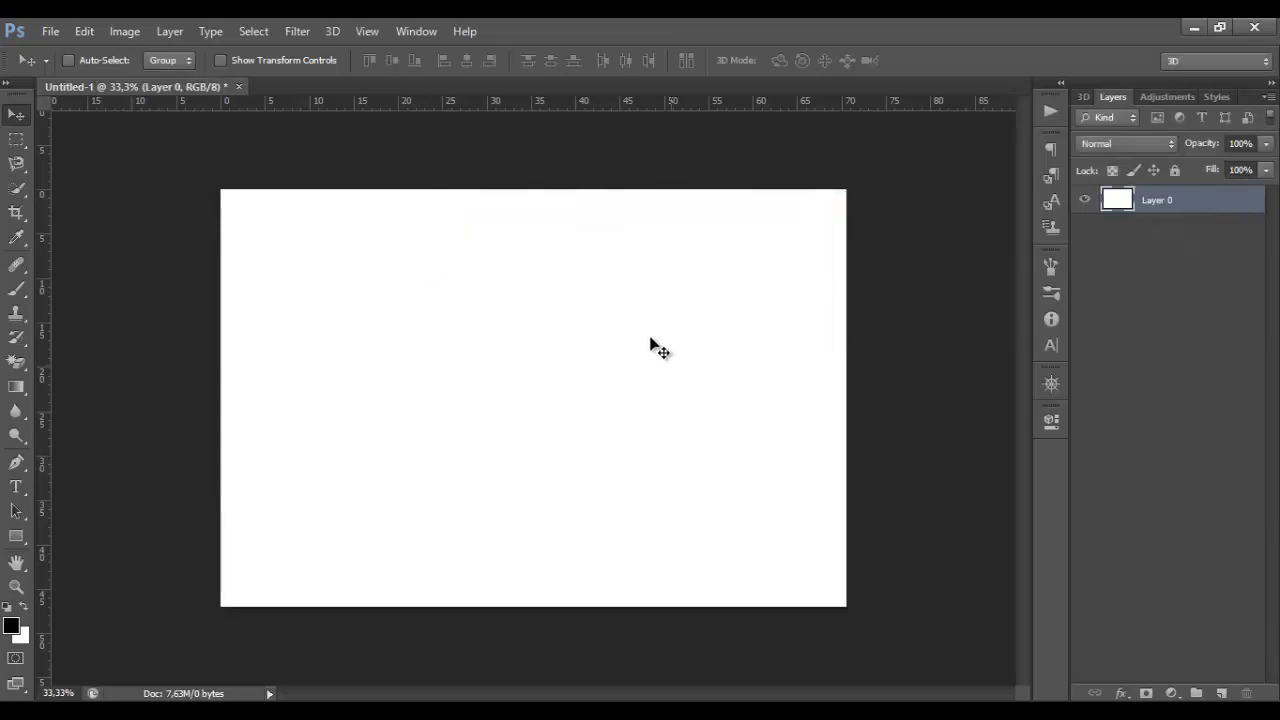
left_click(16, 536)
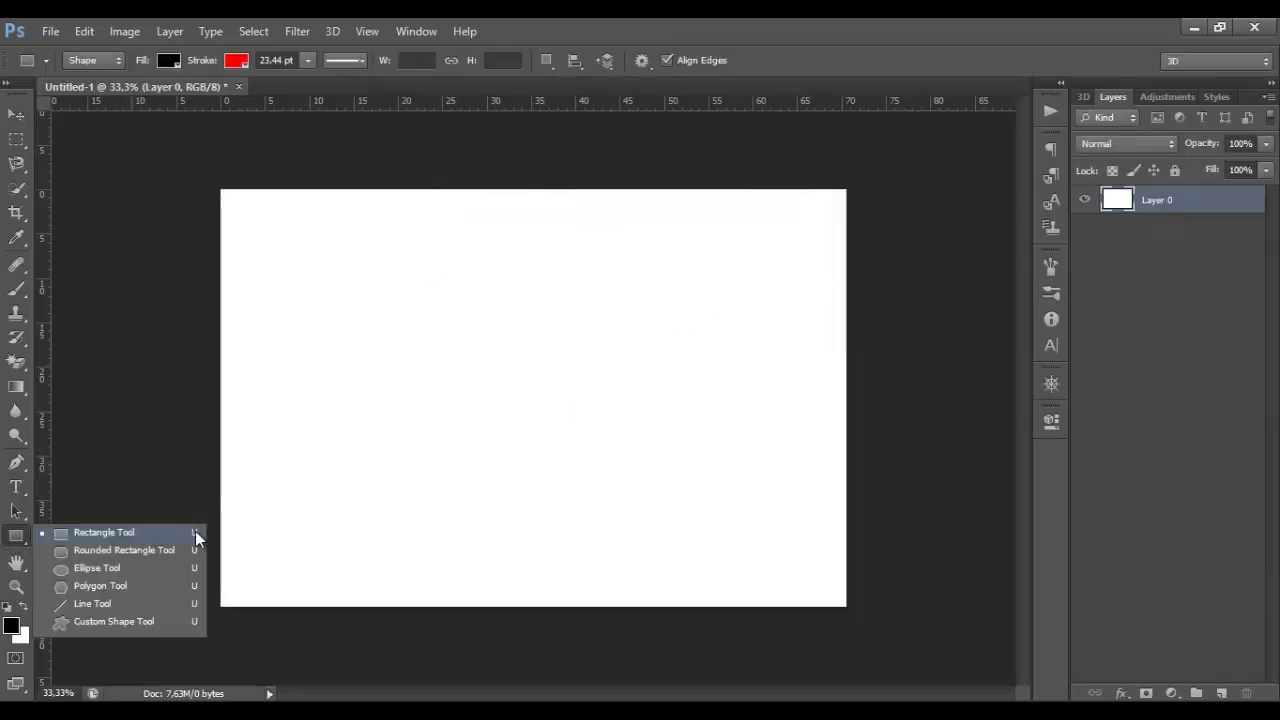
Choose the Rectangle Tool with a dark blue fill and a dark blue 23.44 pt stroke.
left_click(195, 532)
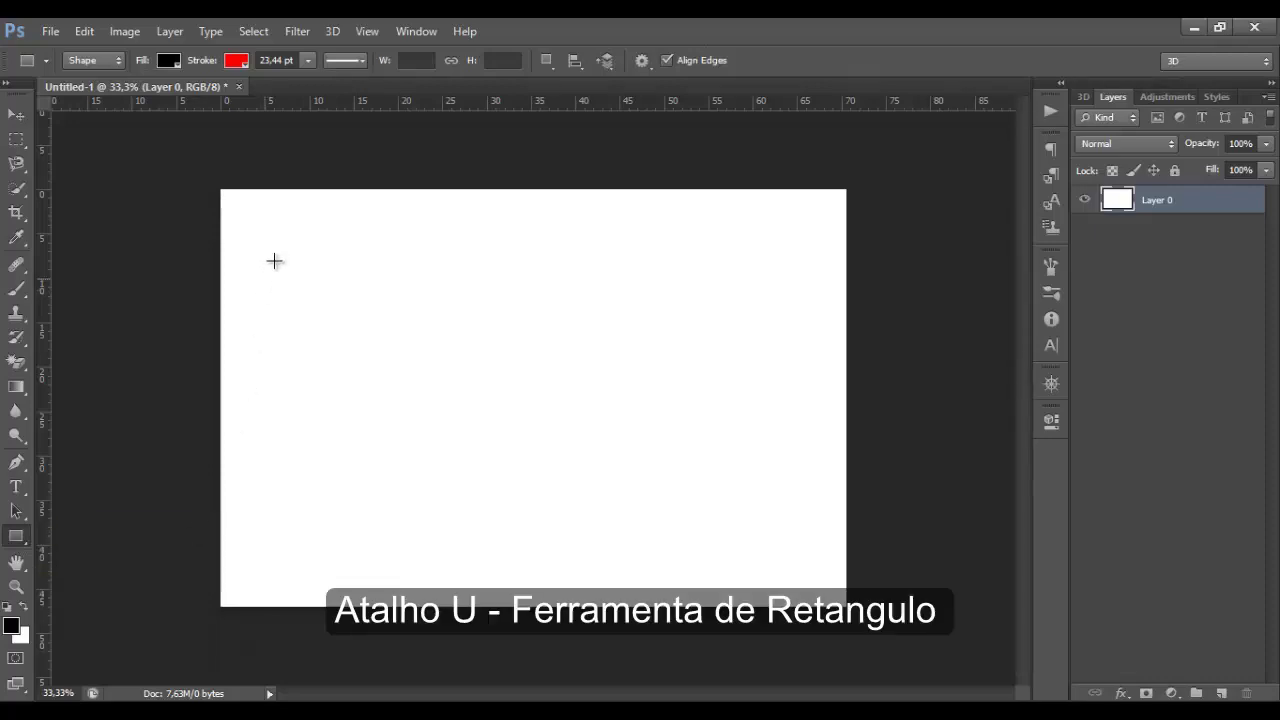
left_click(177, 63)
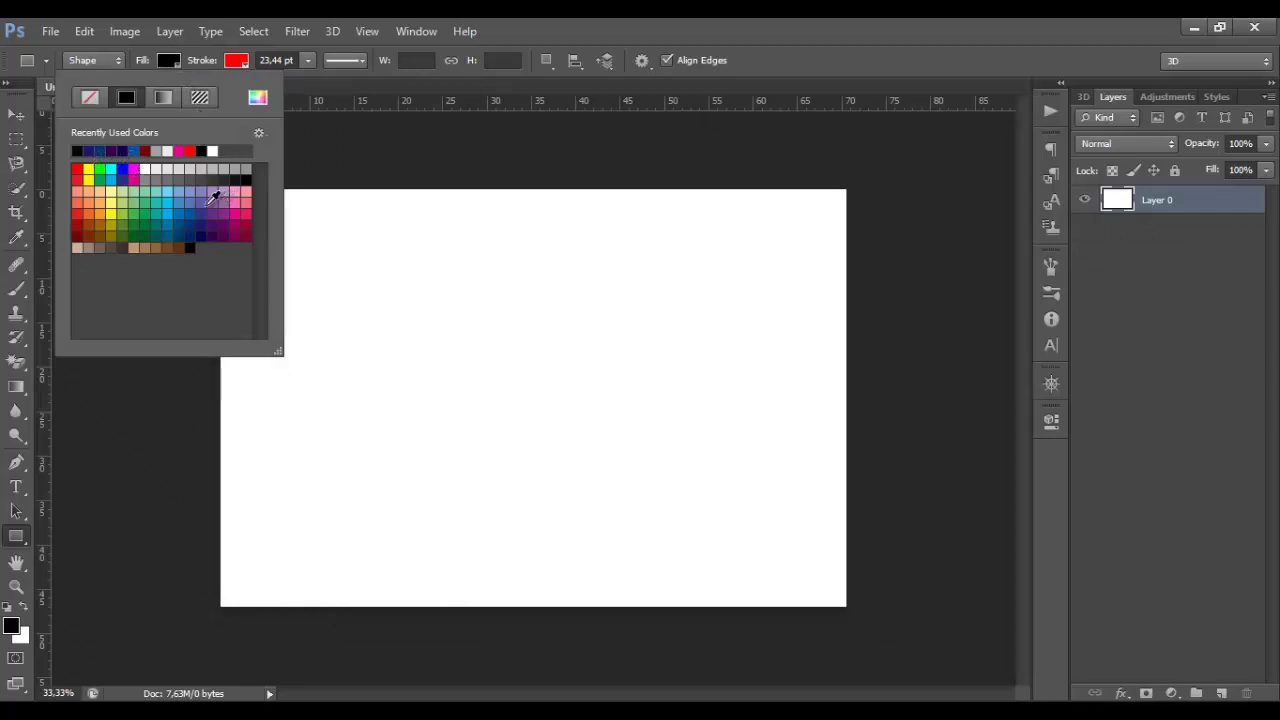
double_click(99, 150)
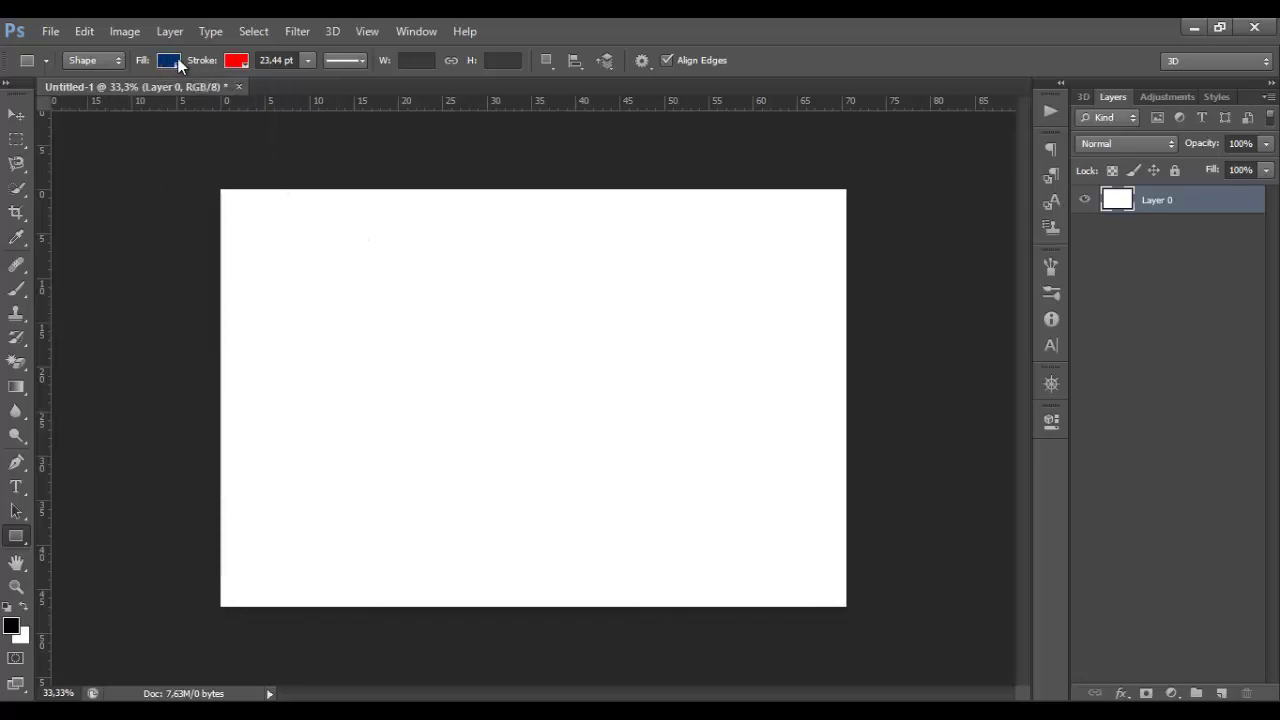
left_click(237, 62)
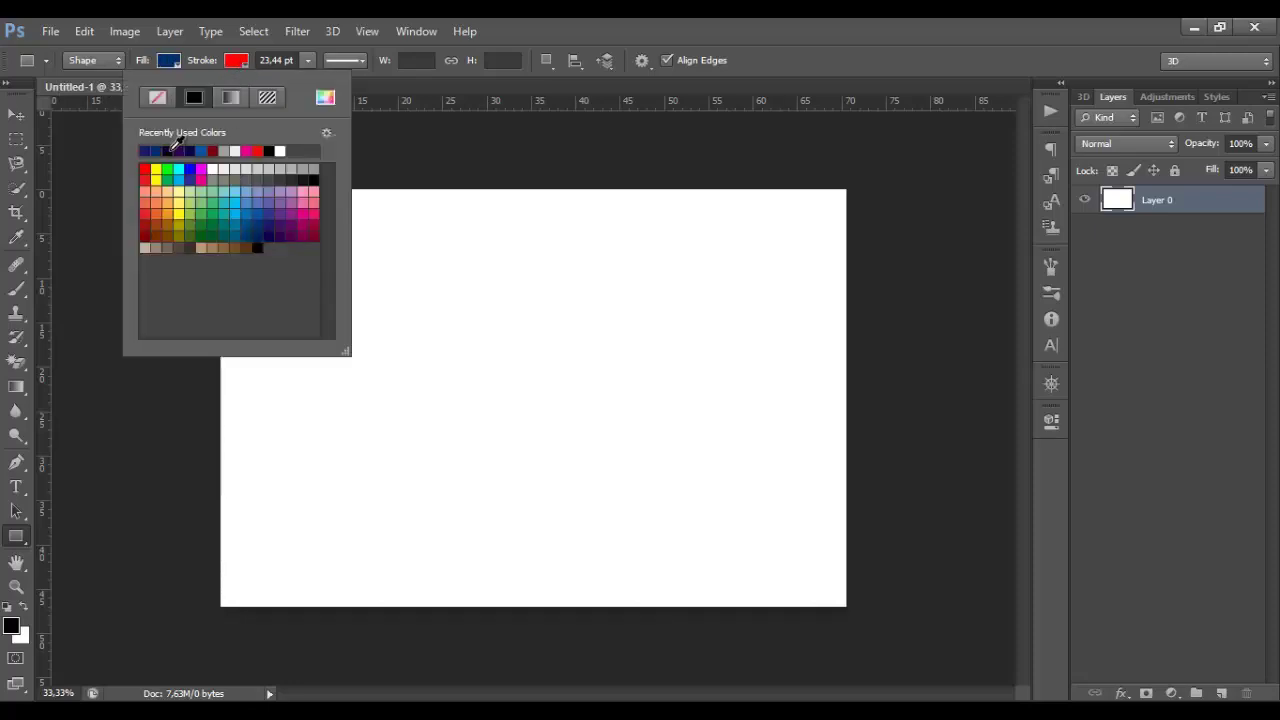
left_click(178, 150)
left_click(239, 61)
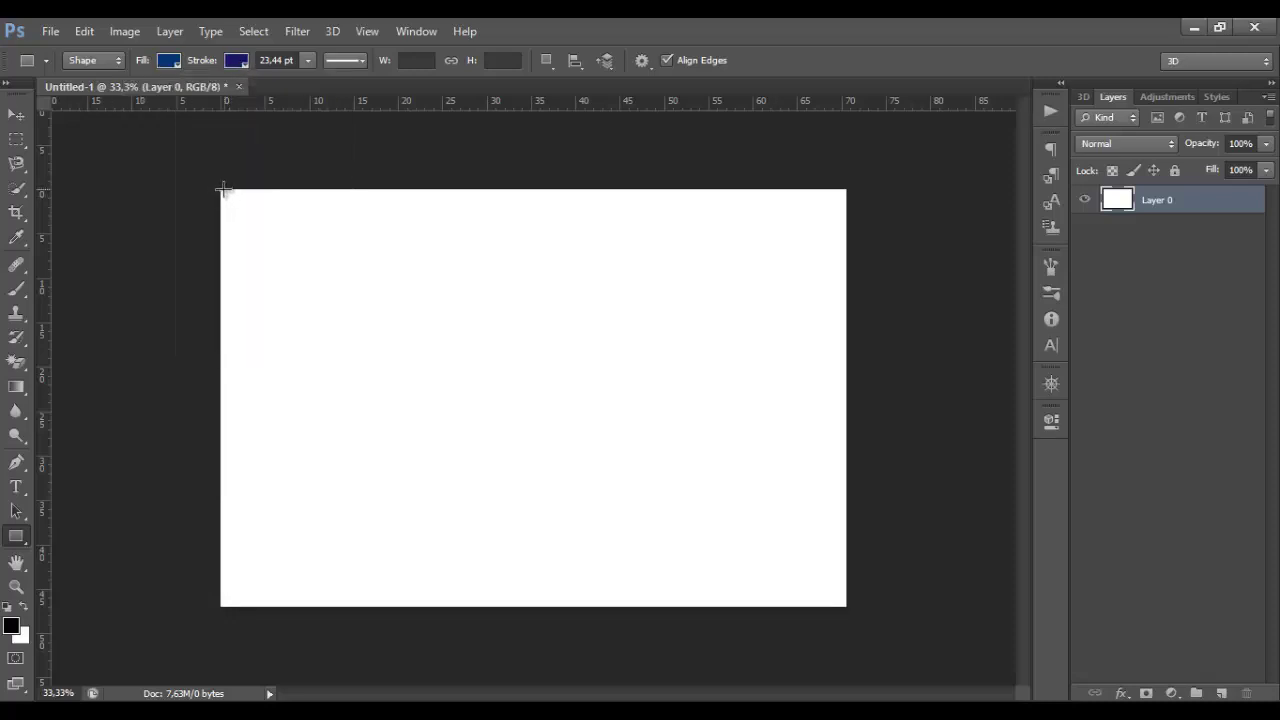
Draw a canvas-sized rectangle, try magenta, grey and blue fills, then make its fill a gradient.
mouse_move(221, 189)
left_mouse_down()
mouse_move(559, 495)
mouse_move(843, 603)
left_mouse_up()
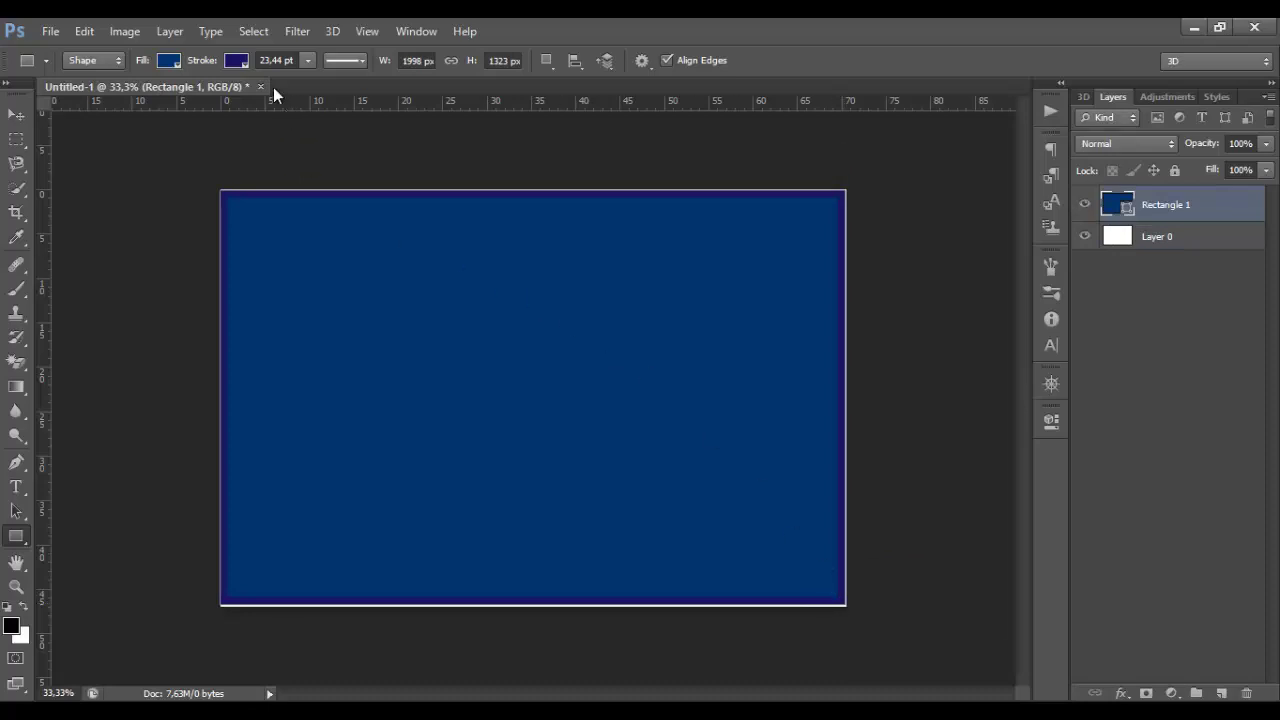
left_click(174, 62)
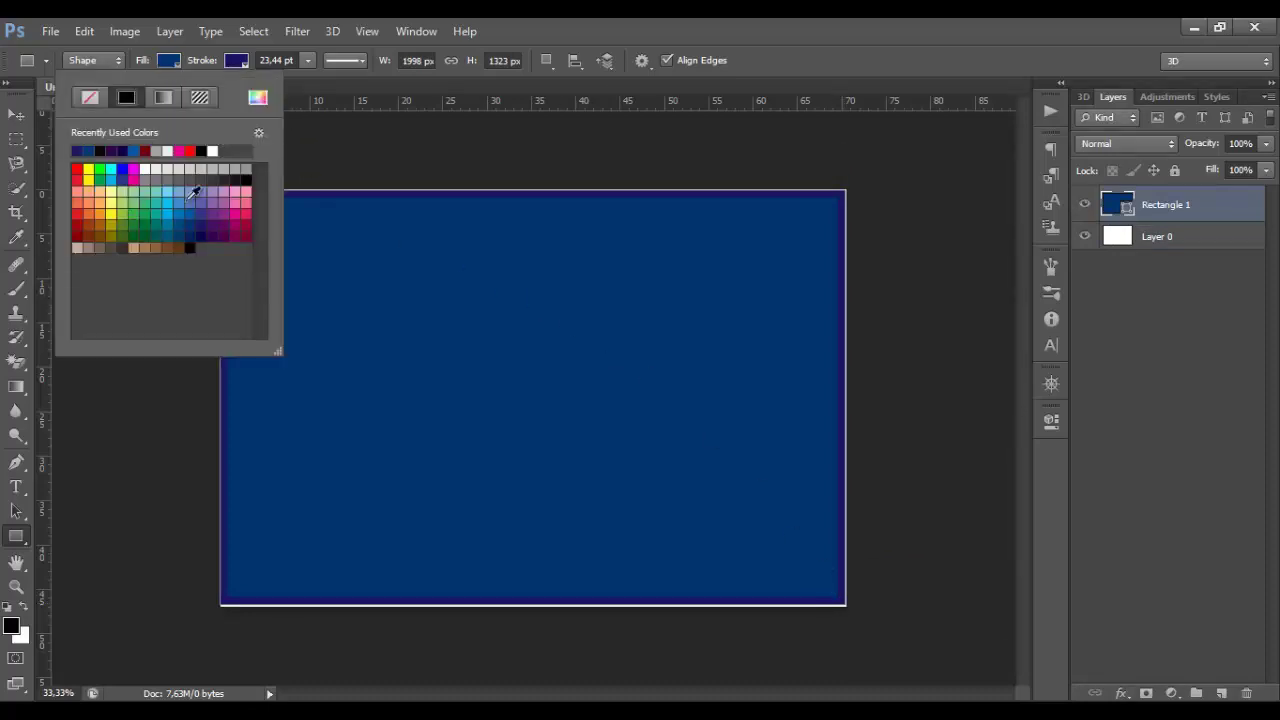
left_click(133, 169)
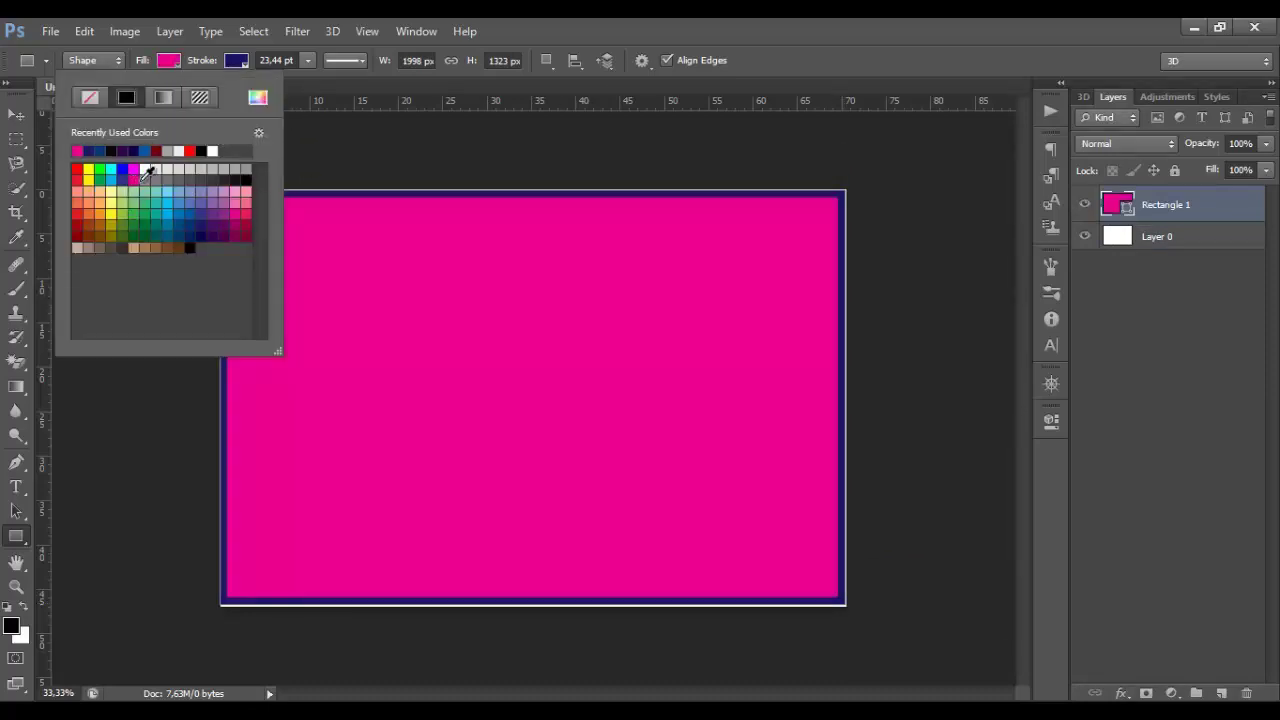
left_click(167, 169)
left_click(191, 190)
left_click(188, 224)
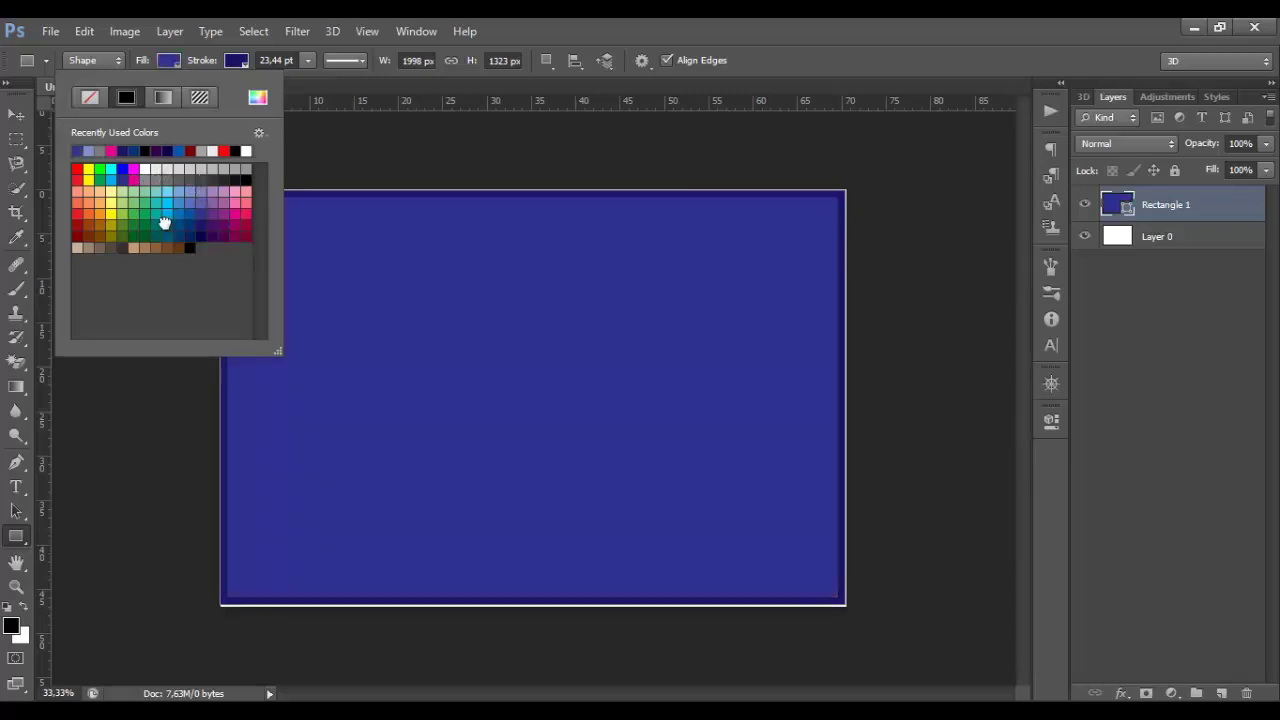
left_click(165, 222)
left_click(189, 213)
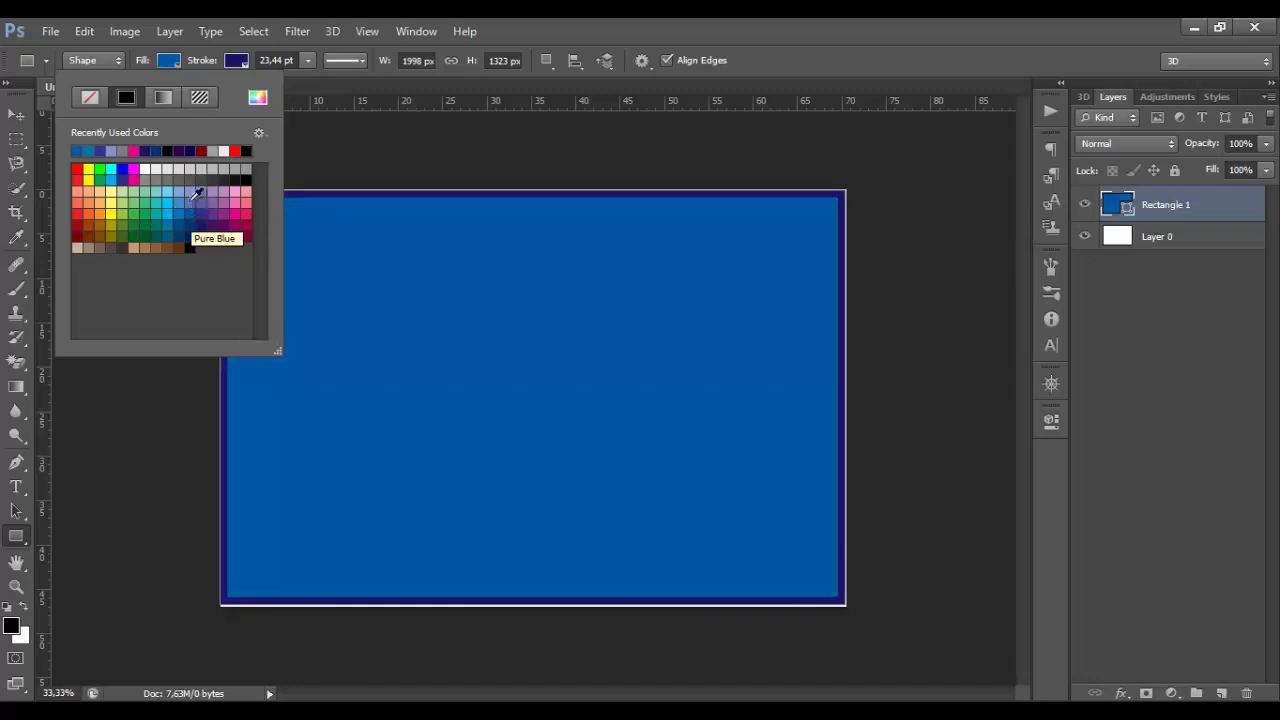
left_click(163, 97)
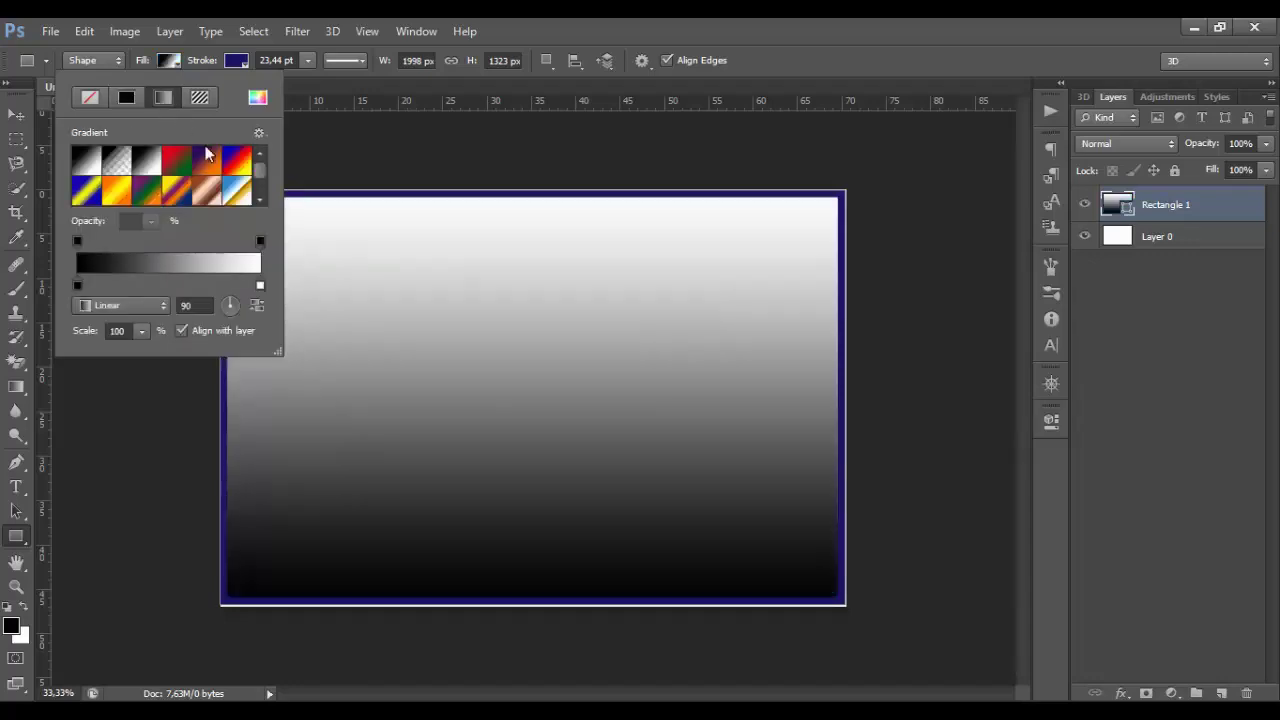
Try yellow-red, red-green-yellow and purple-blue-yellow gradient presets on the rectangle fill.
scroll(257, 183, "down", 2)
left_click(237, 162)
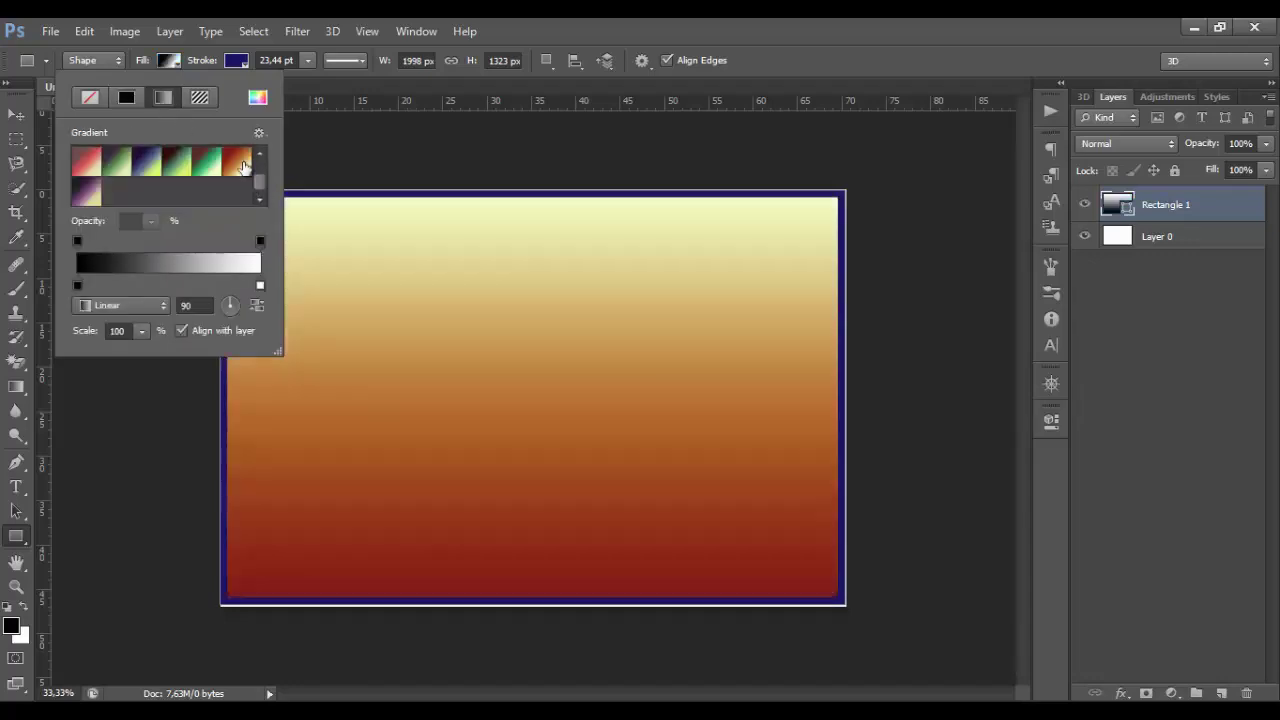
left_click(176, 170)
left_click(152, 166)
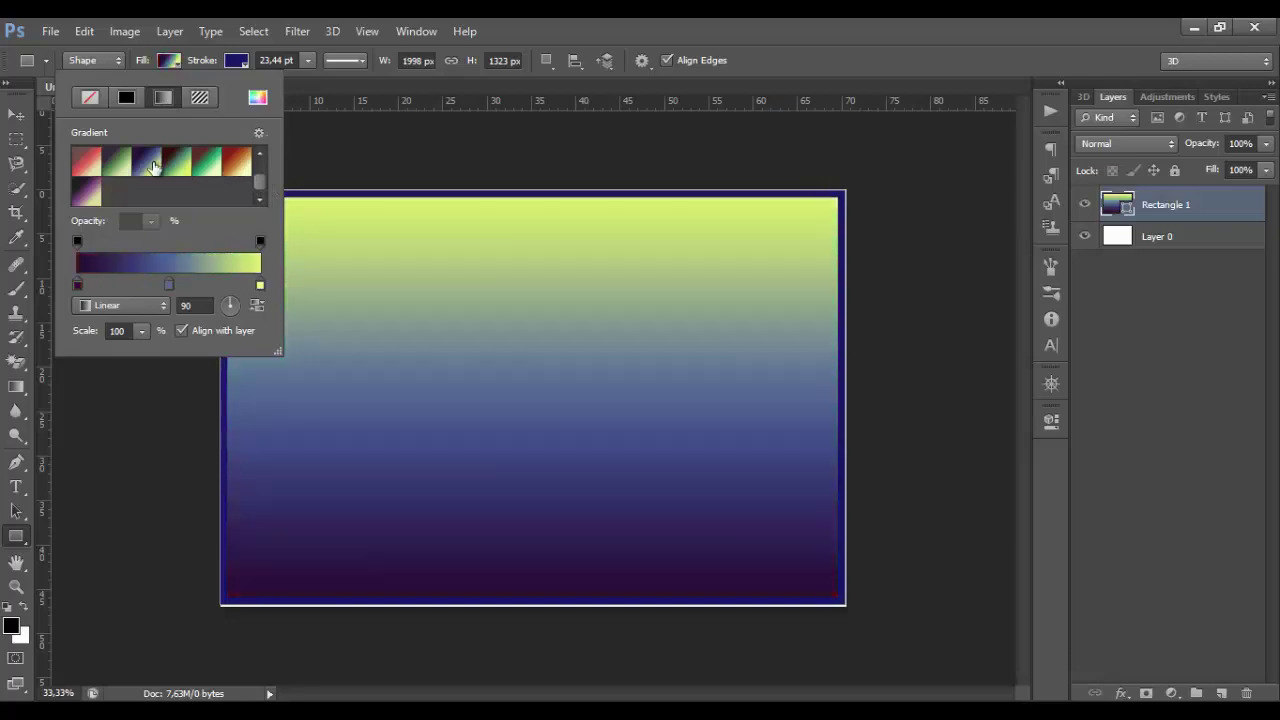
Try line, grey grid and wood pattern fills, then return to a solid colour fill.
left_click(201, 99)
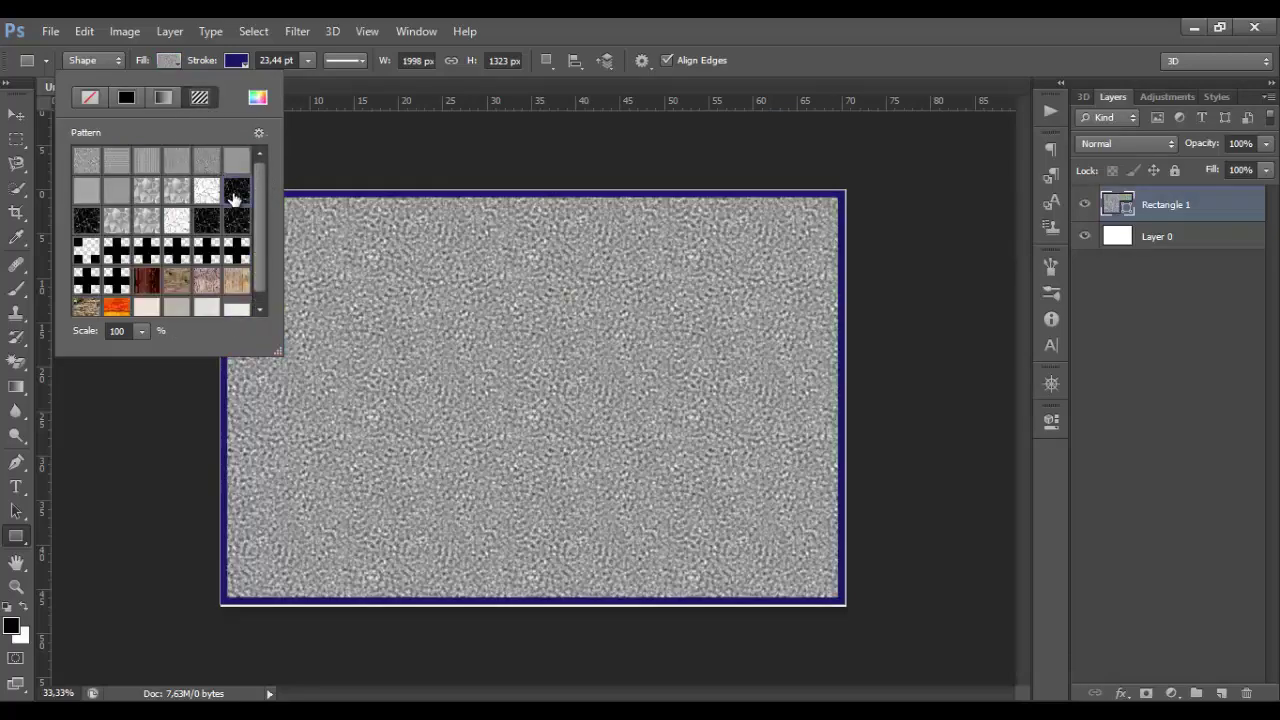
left_click(236, 192)
left_click(237, 252)
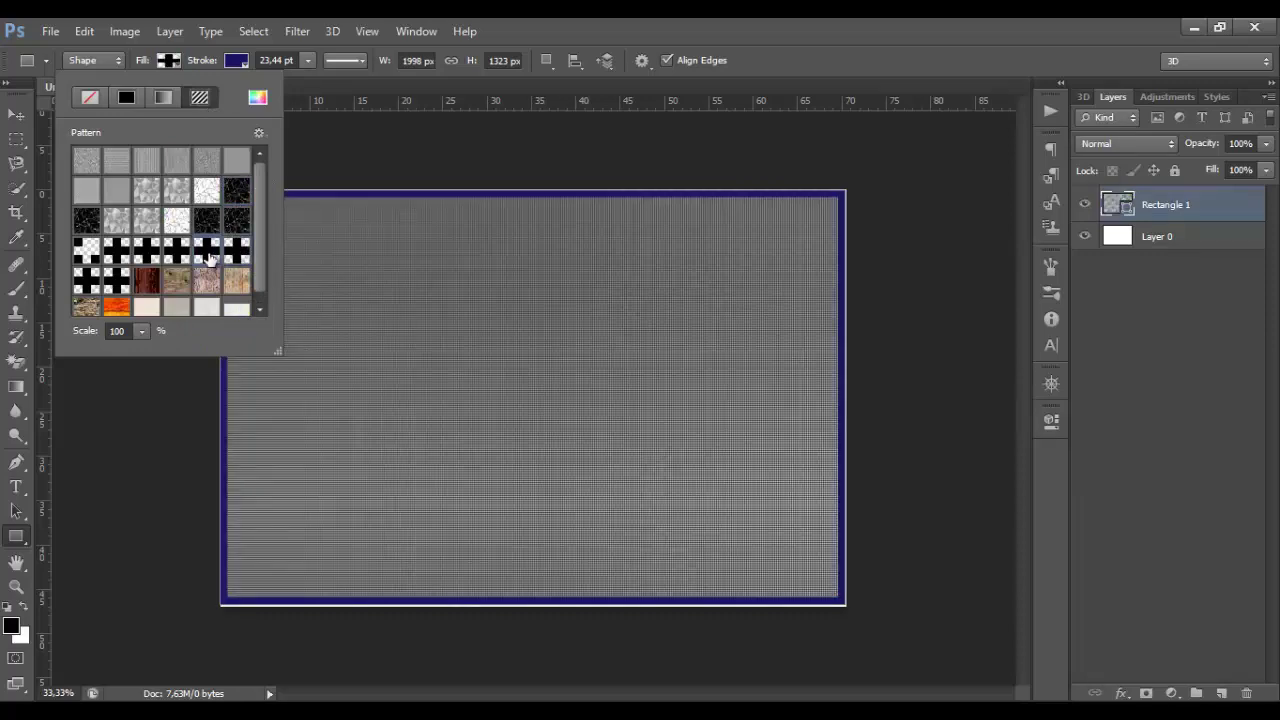
left_click(147, 282)
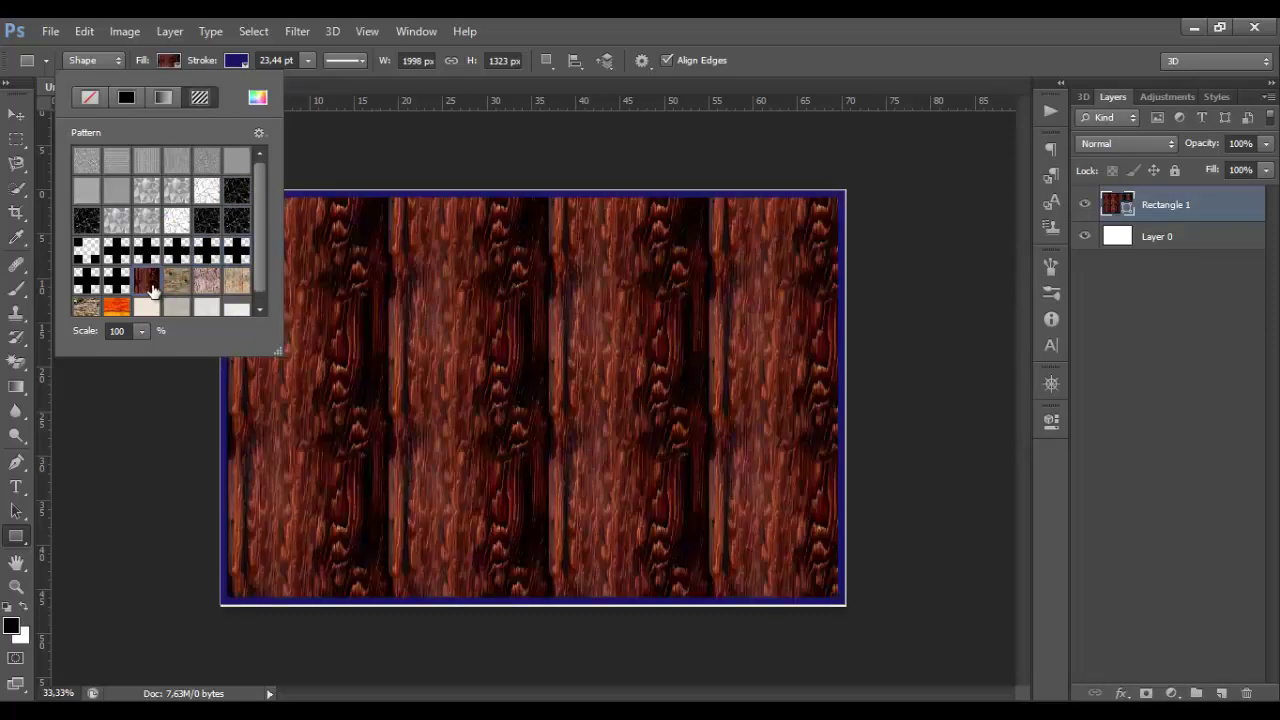
left_click(128, 97)
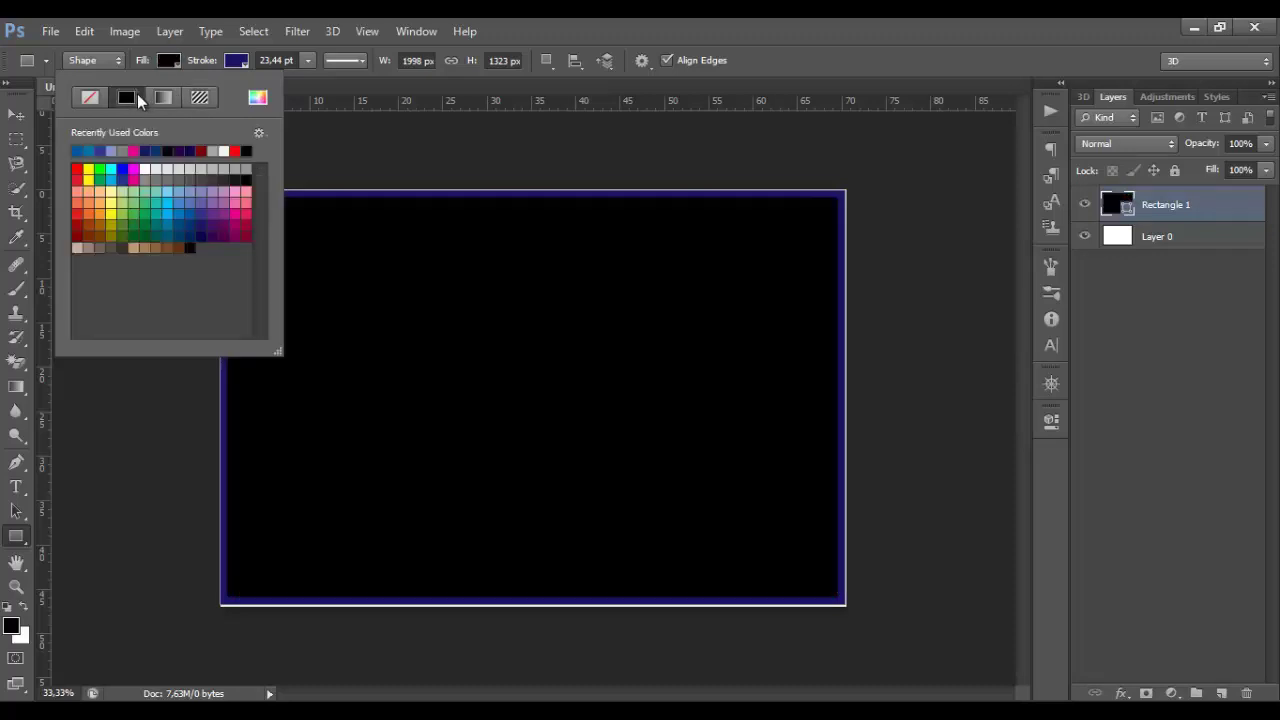
Restore the rectangle's blue fill and remove its stroke colour.
left_click(78, 151)
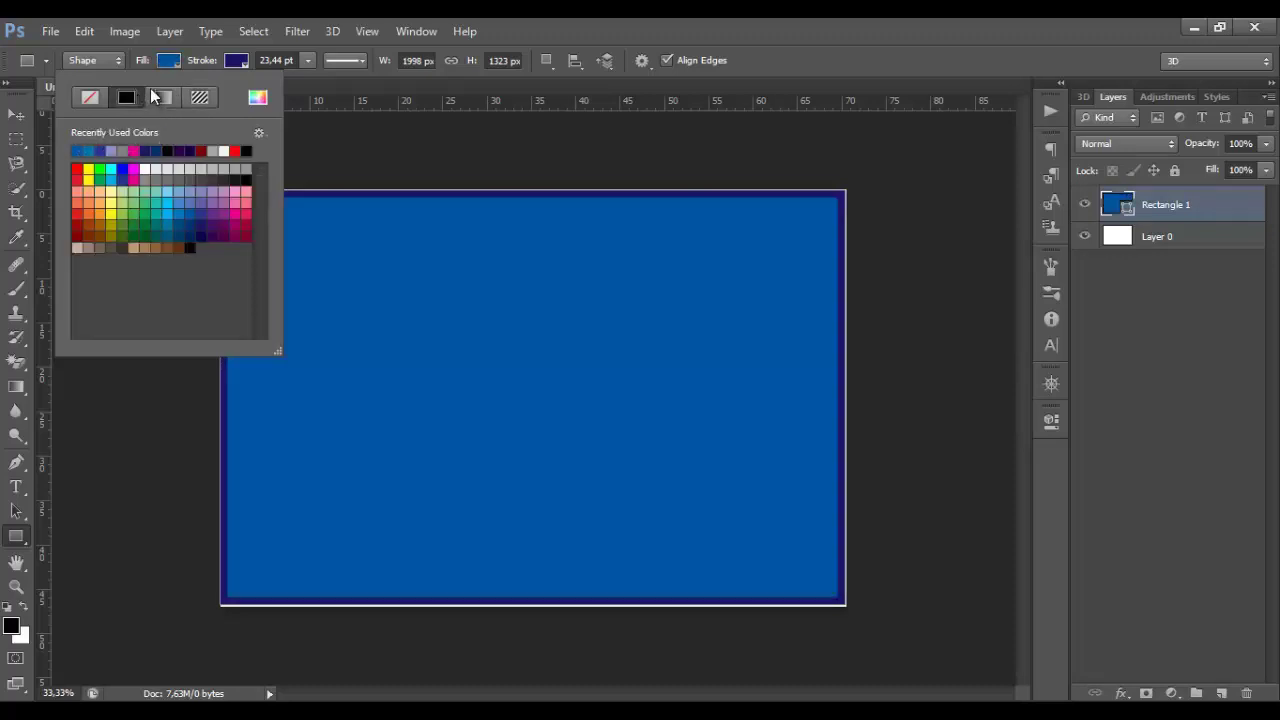
left_click(177, 62)
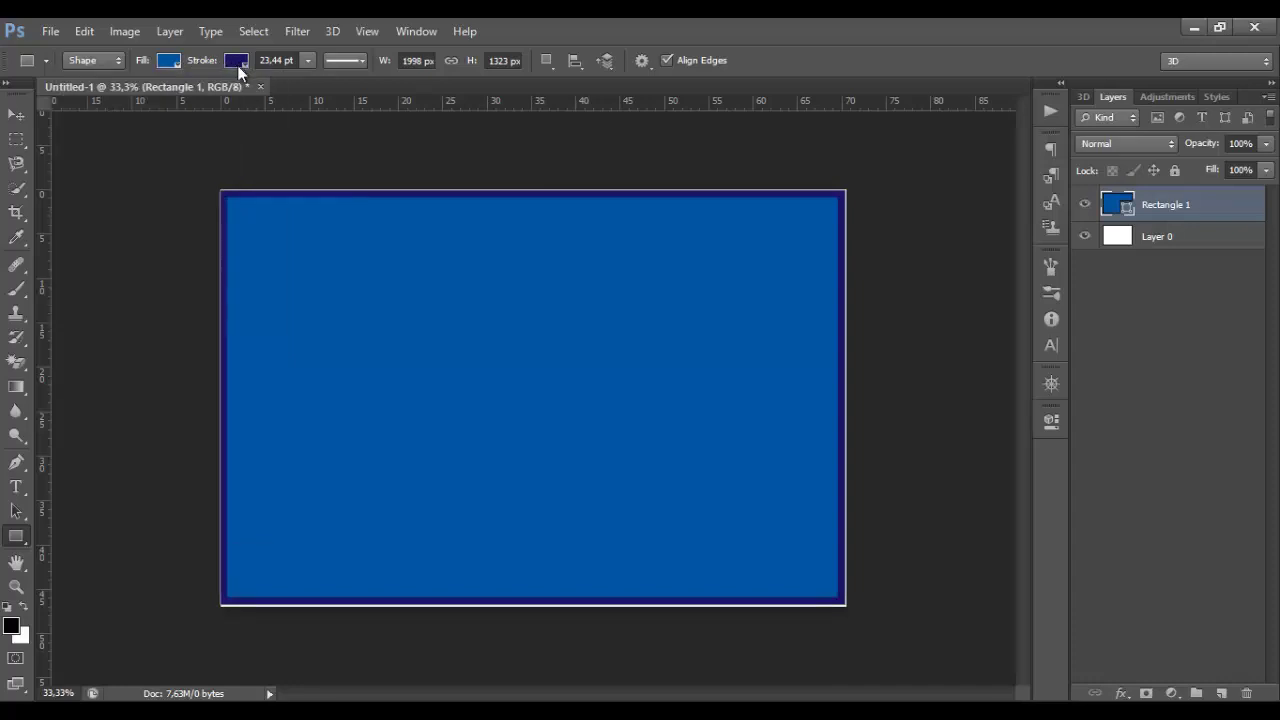
left_click(237, 62)
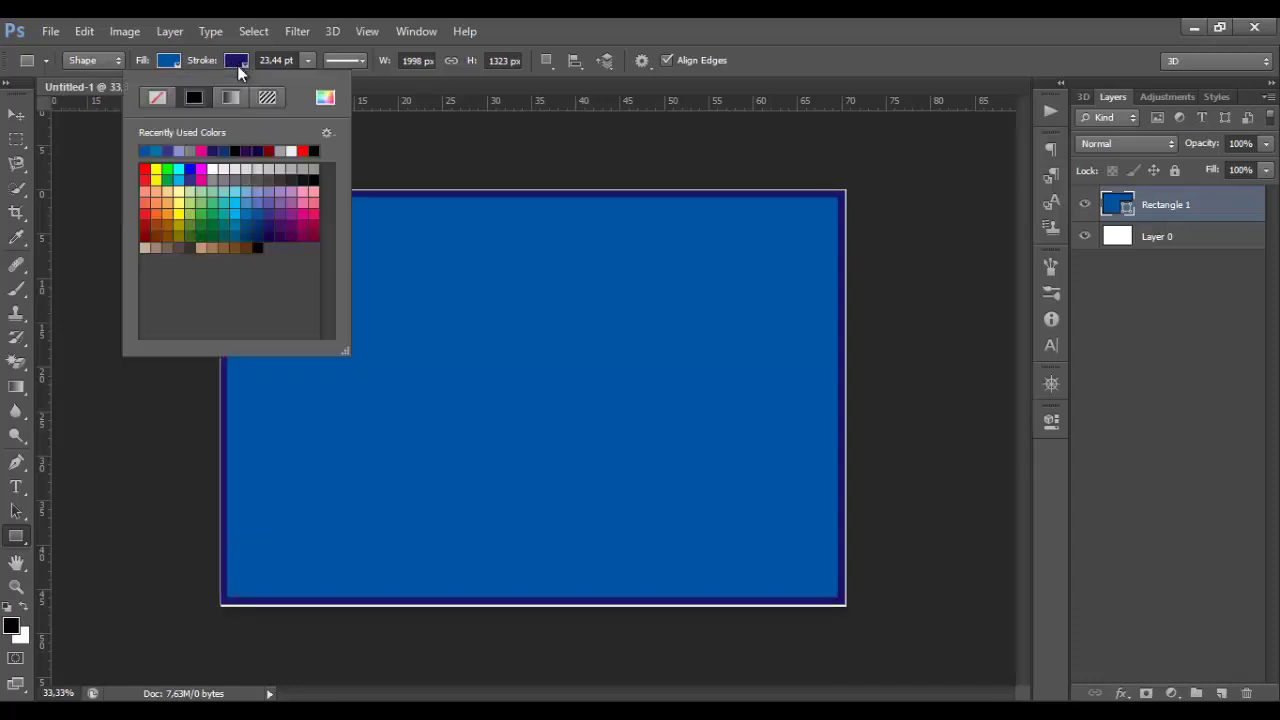
left_click(158, 100)
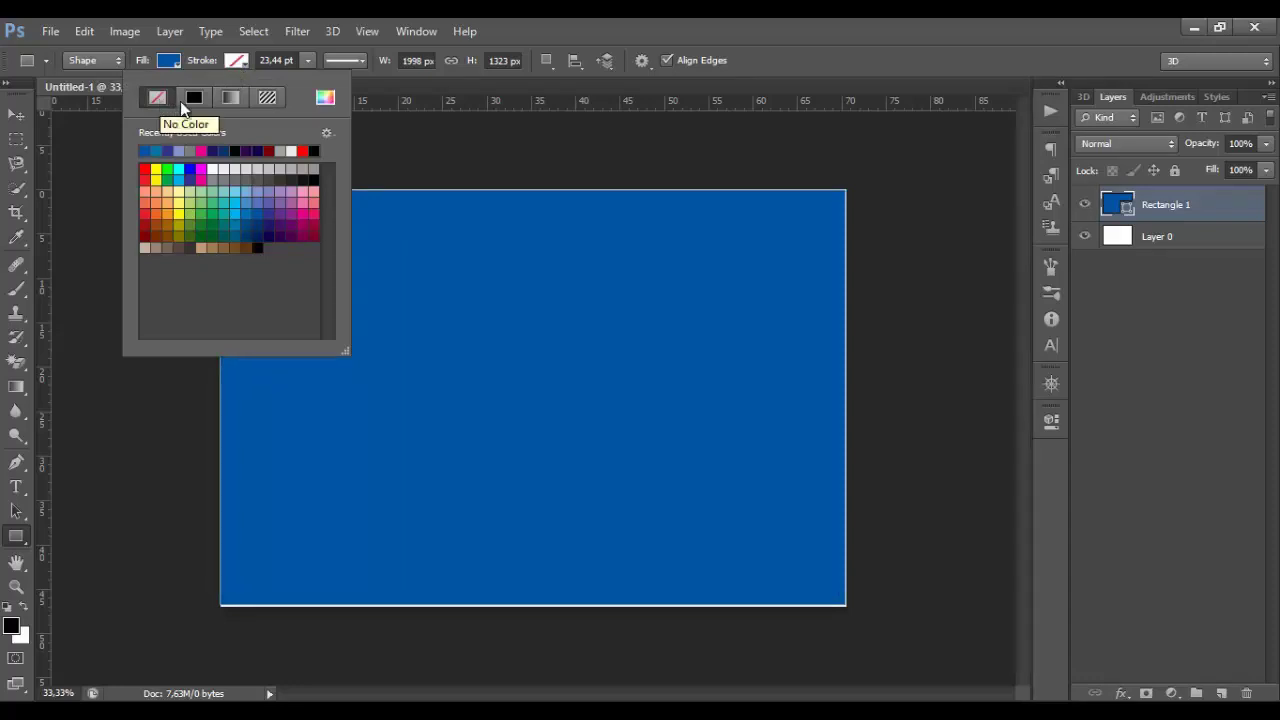
Try solid dark blue, green and purple-yellow gradient, and grey pattern strokes on the border.
left_click(198, 100)
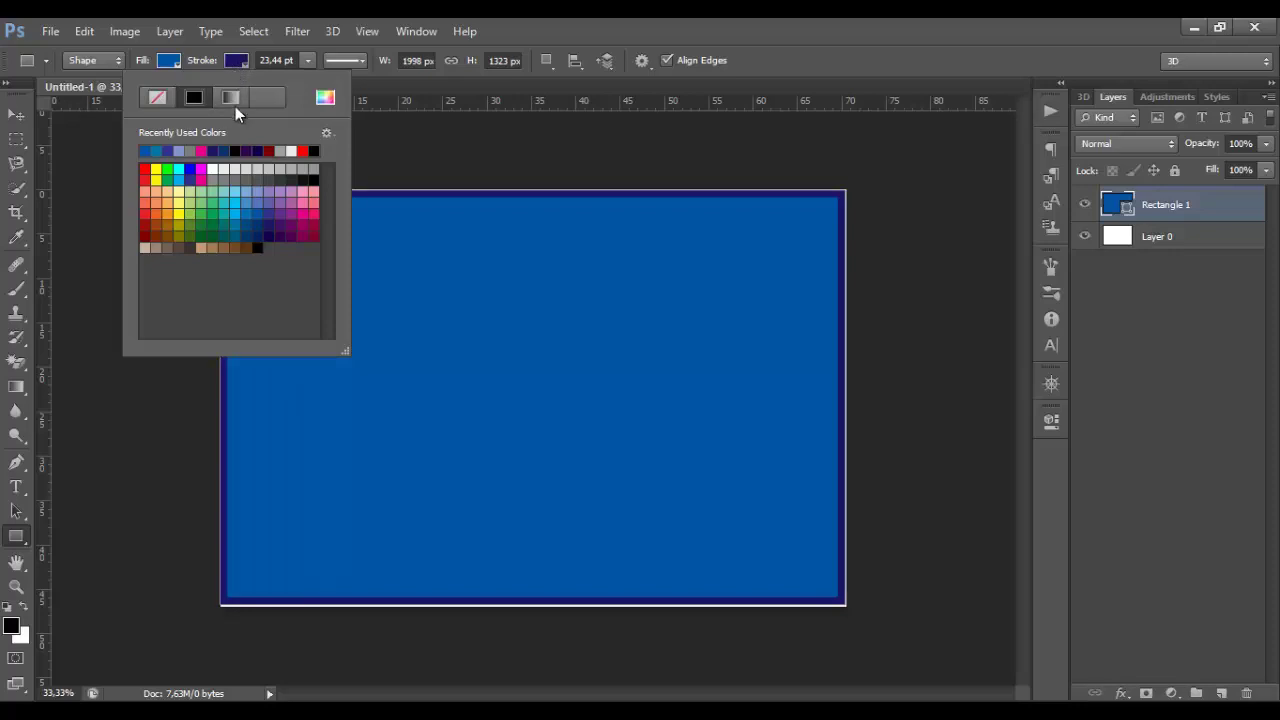
left_click(232, 97)
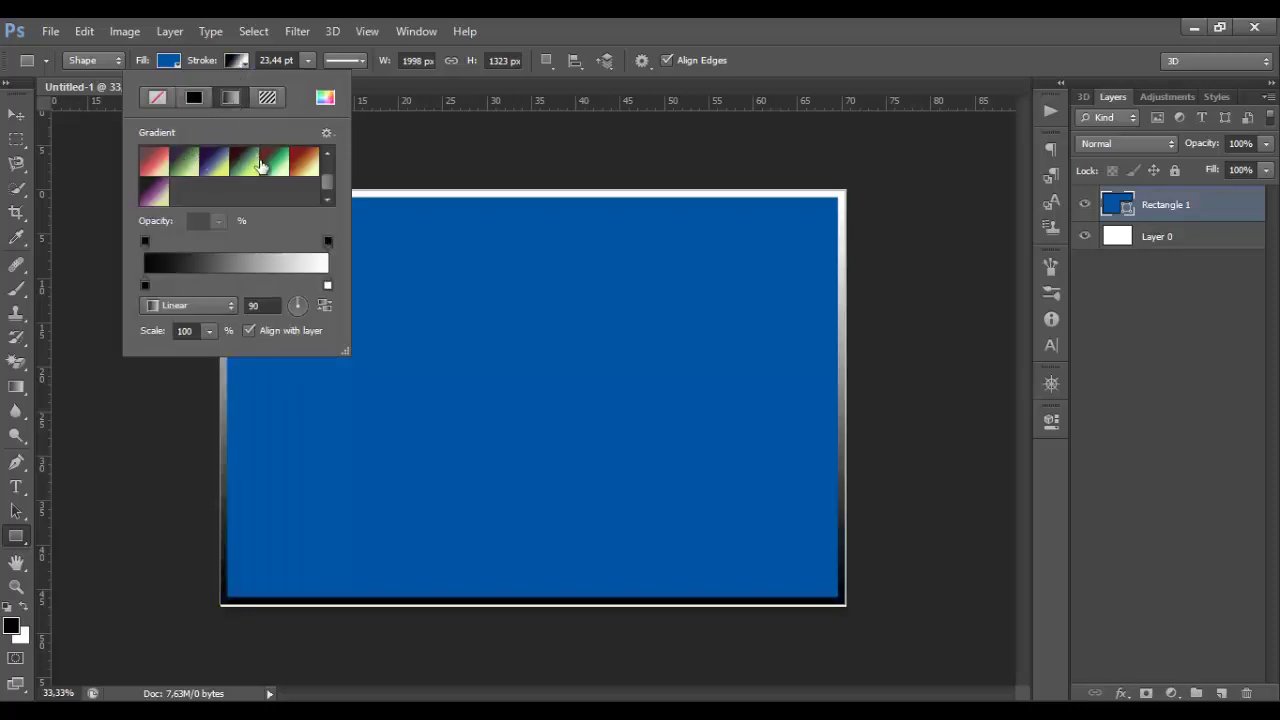
left_click(262, 170)
left_click(213, 165)
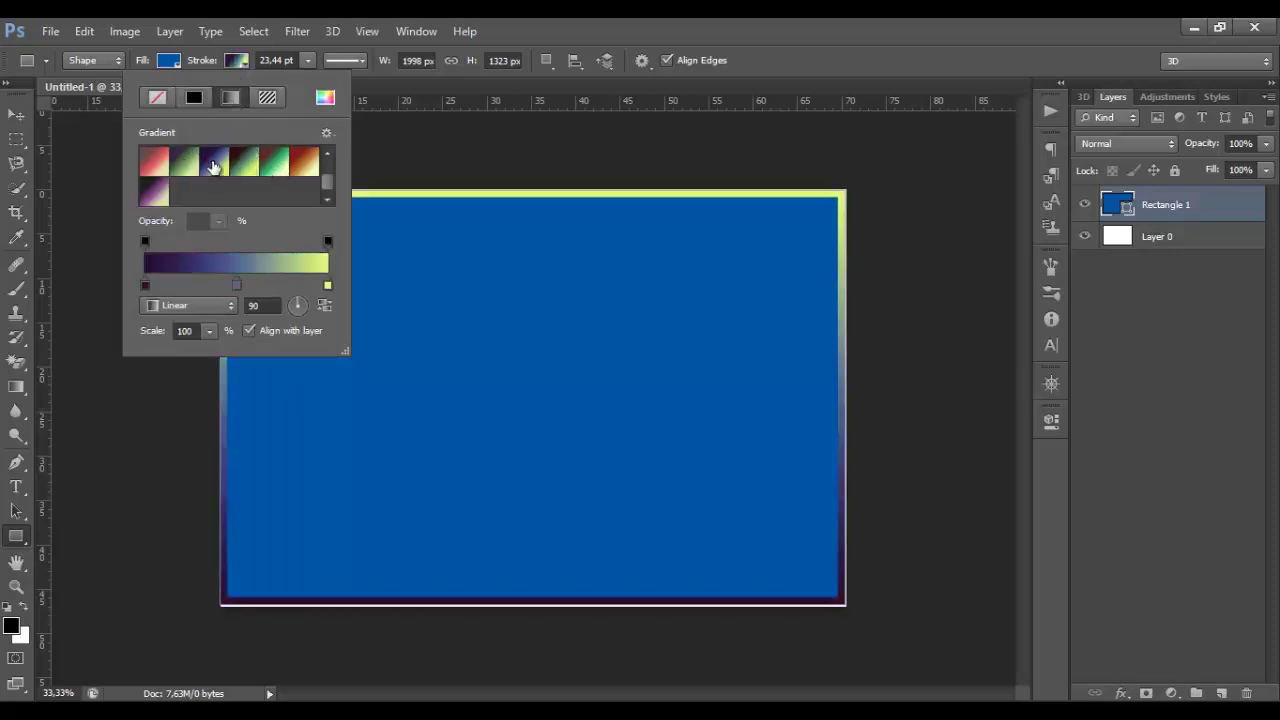
left_click(267, 97)
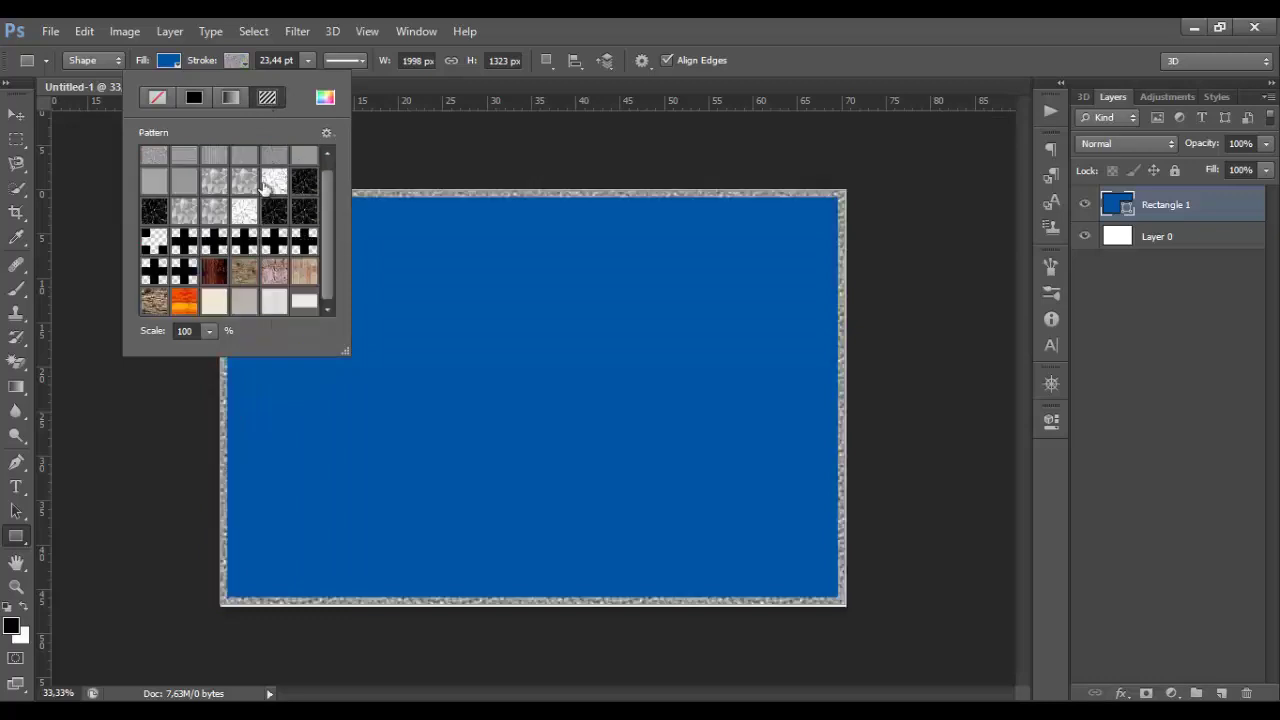
left_click(325, 98)
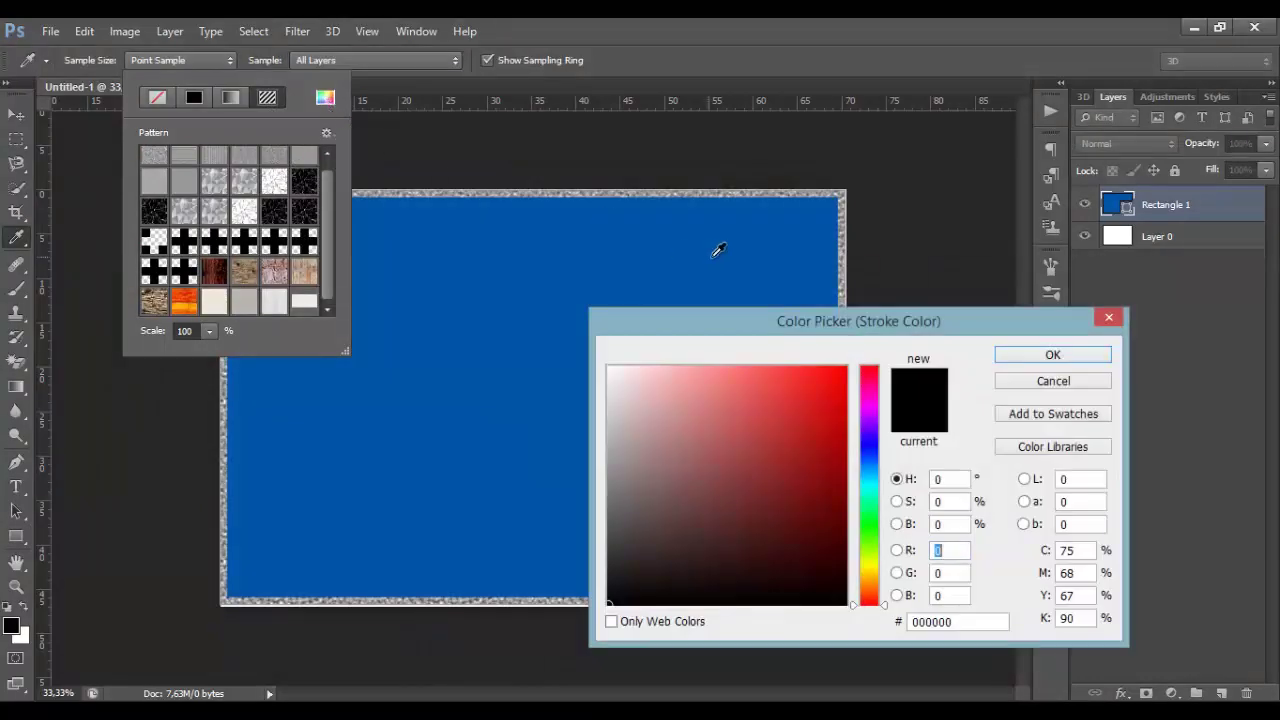
Pick a purple-blue border colour in the Stroke Color picker and widen the stroke to 88.40 pt.
left_click_drag(762, 327, 546, 152)
left_click_drag(606, 229, 612, 262)
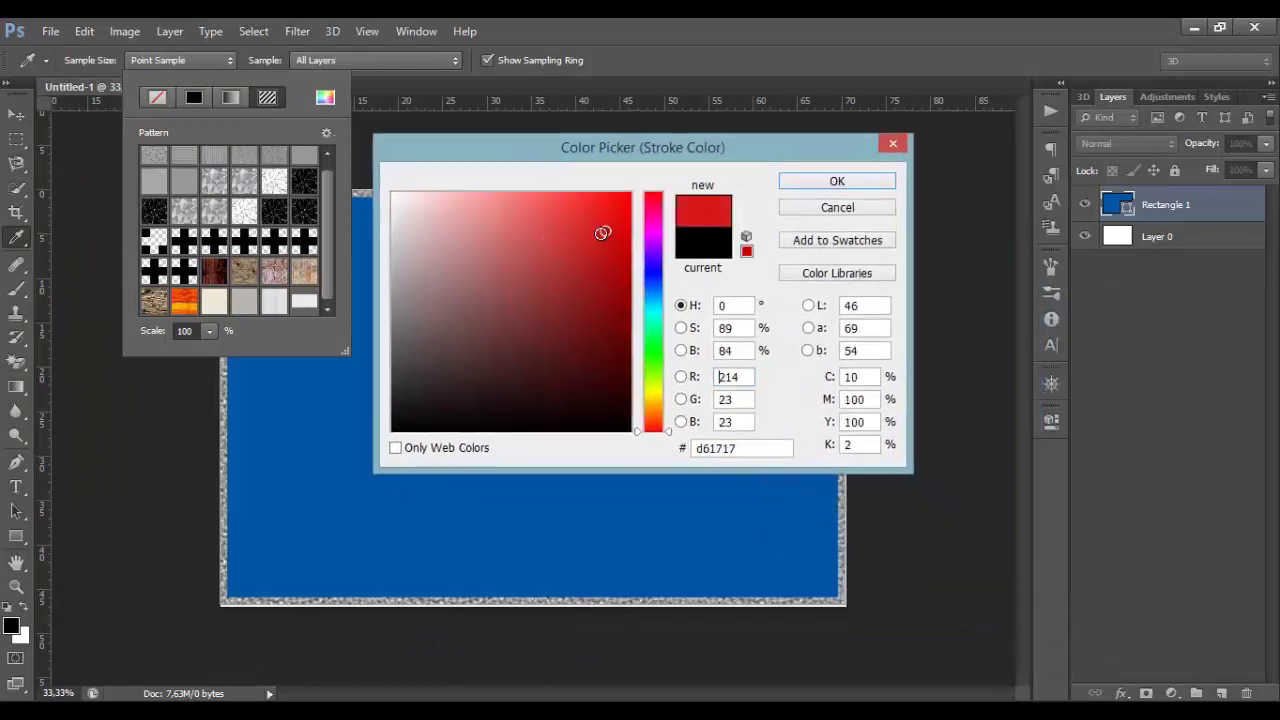
left_click(833, 182)
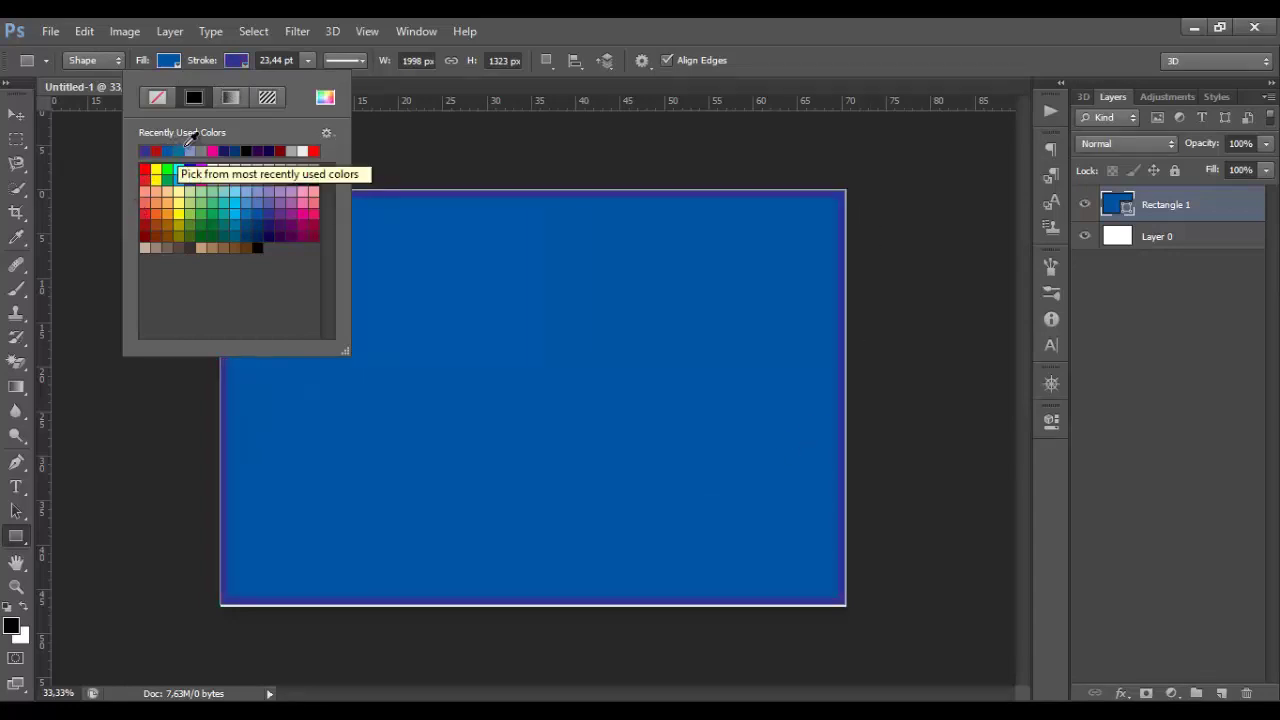
left_click(306, 61)
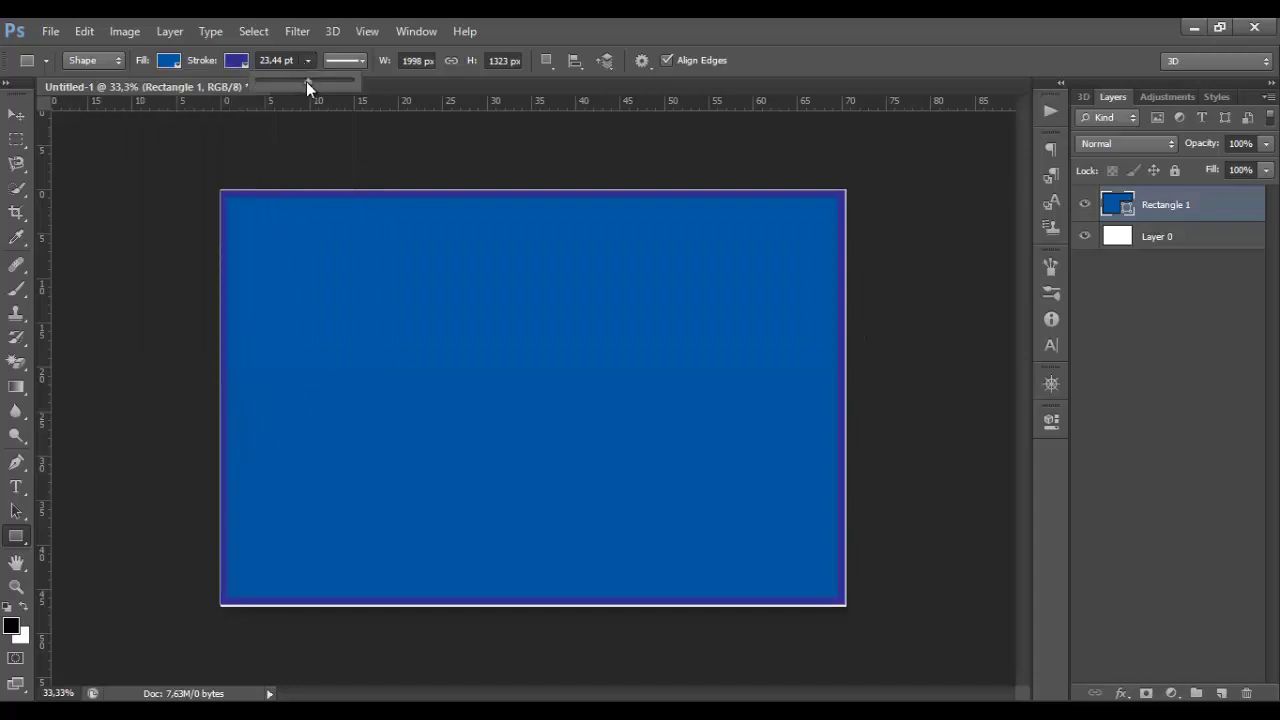
left_click_drag(307, 81, 355, 81)
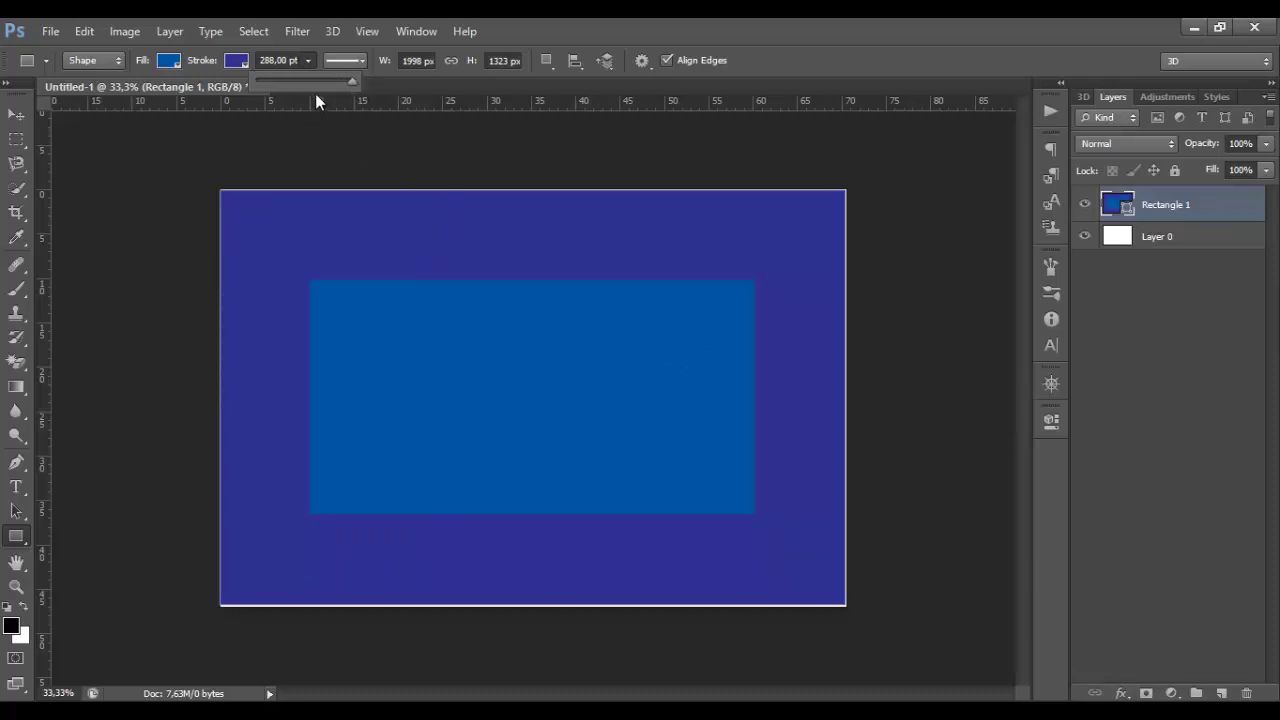
Thin the stroke to 22.86 pt, trying dashed and dotted styles before keeping it solid.
left_click_drag(307, 81, 287, 80)
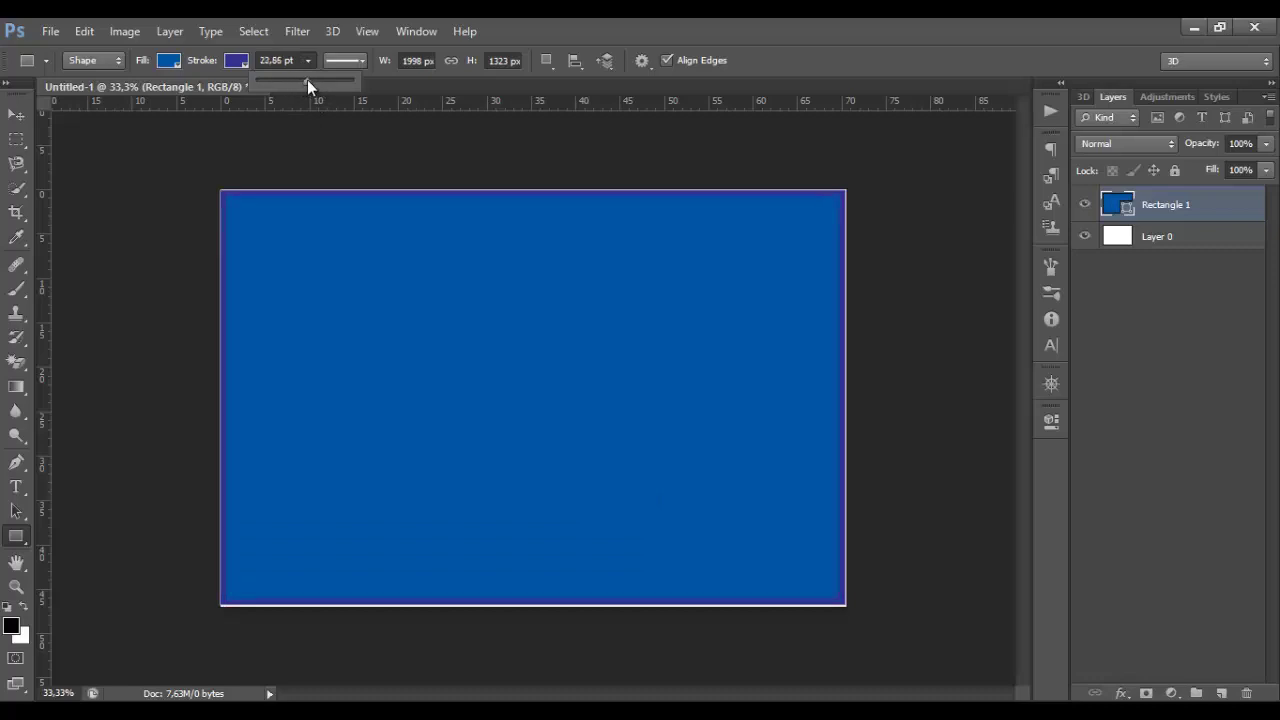
left_click(344, 62)
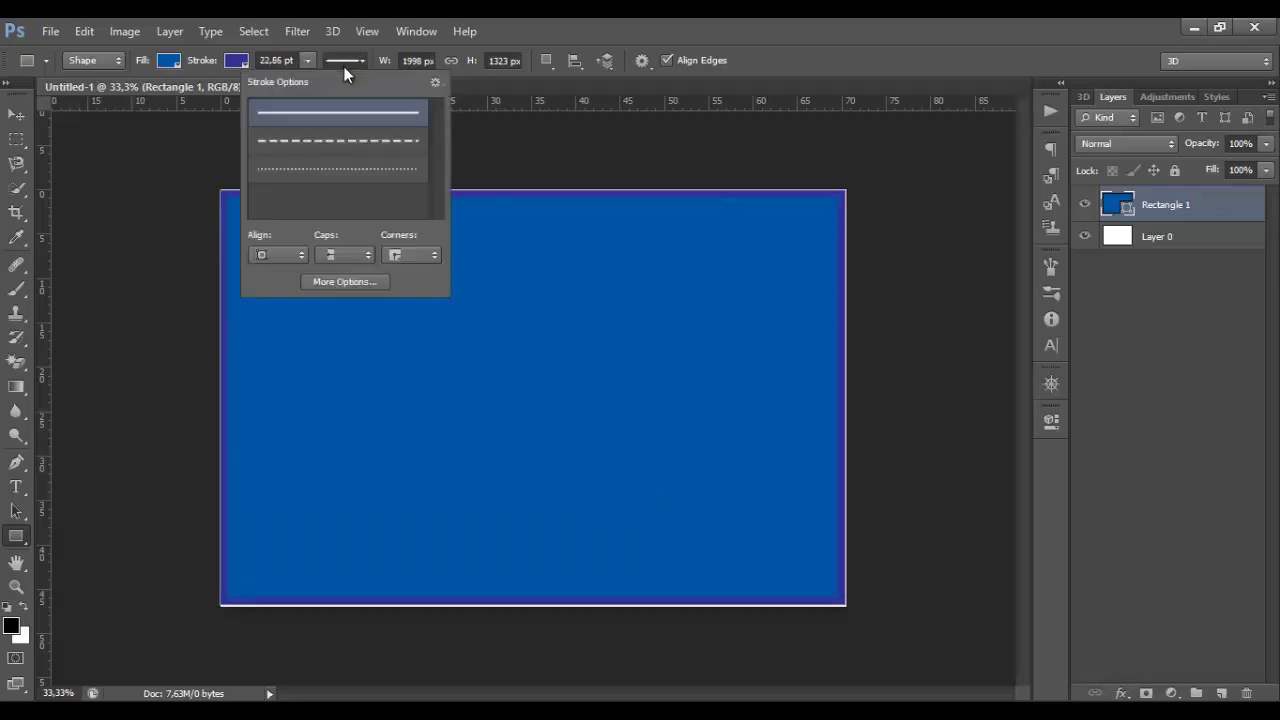
left_click(301, 149)
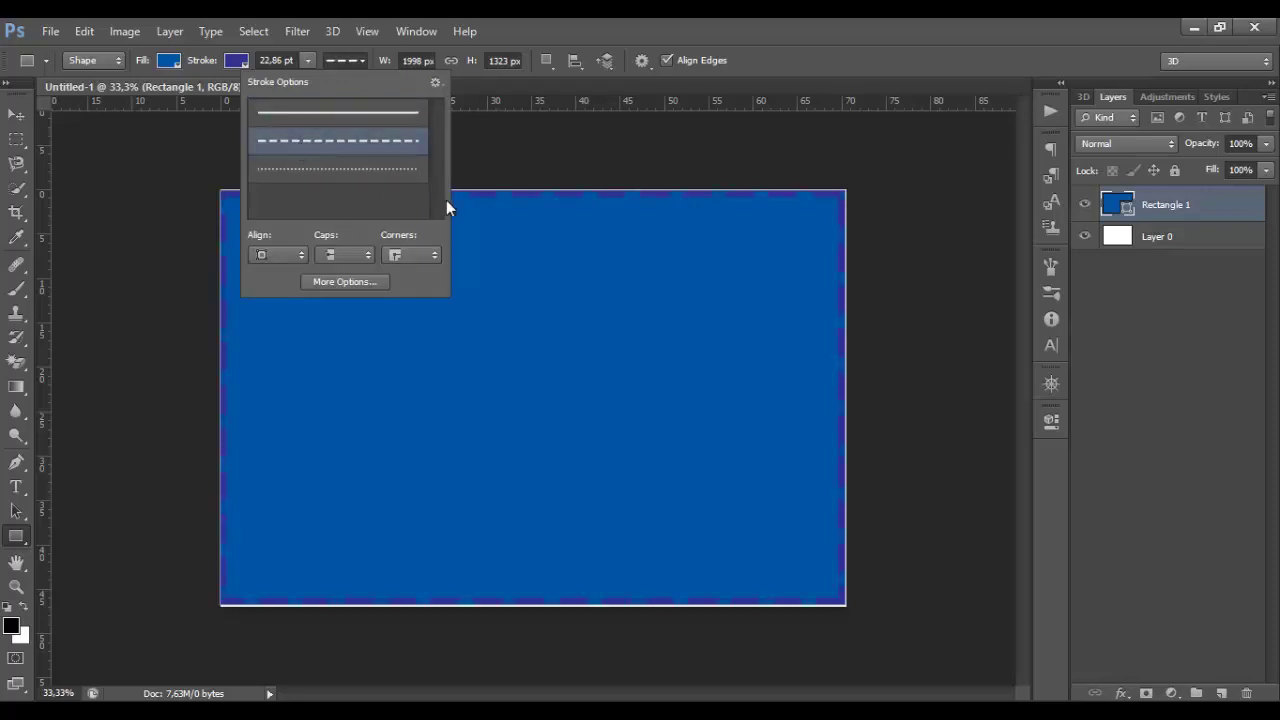
left_click(327, 172)
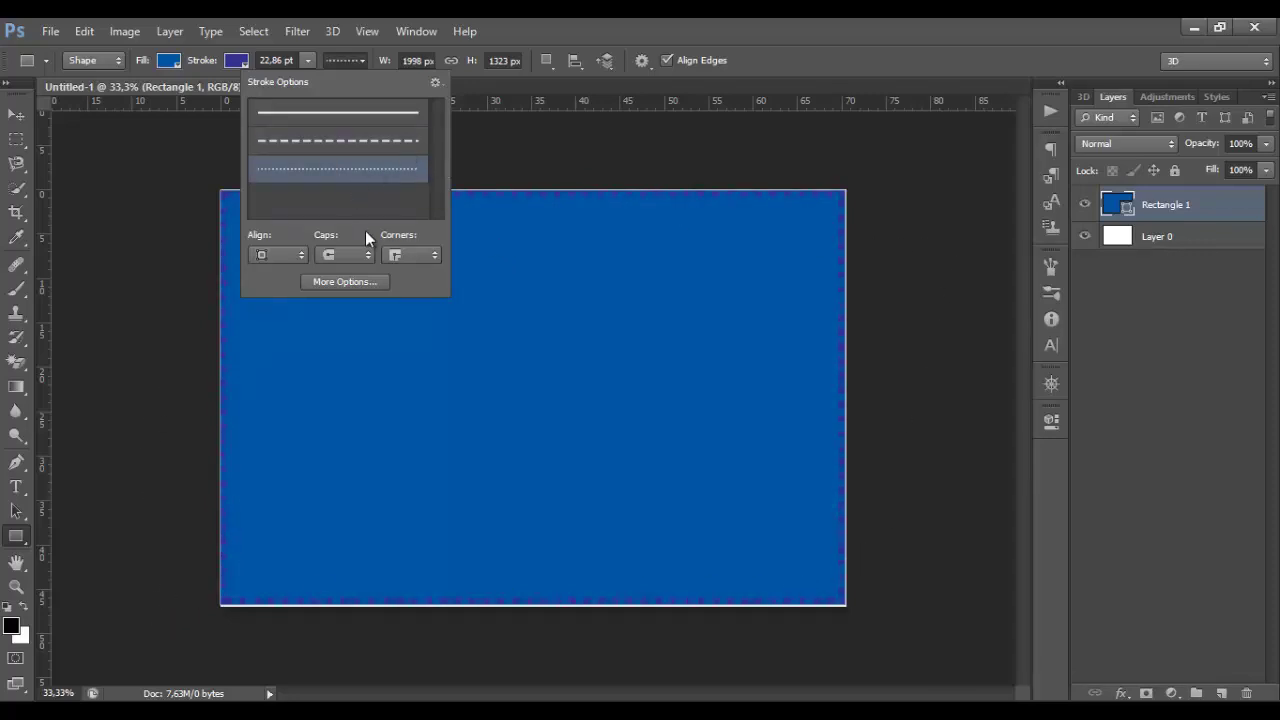
left_click(348, 116)
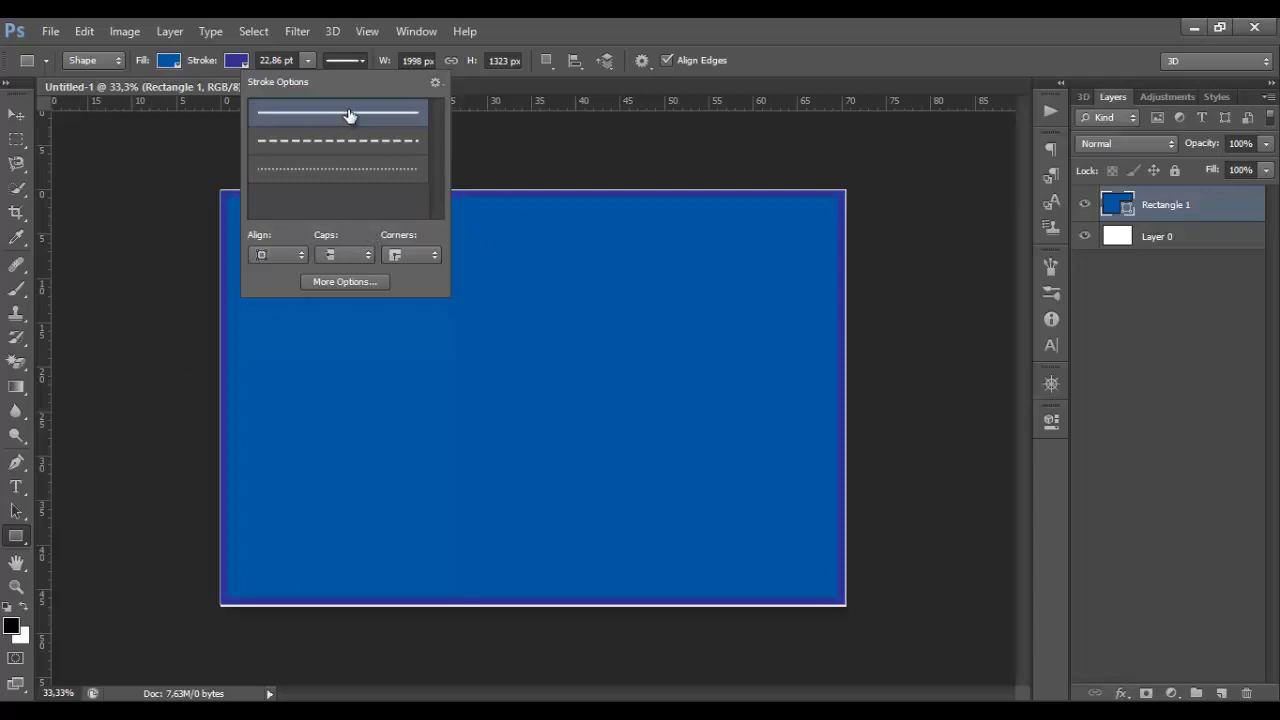
left_click(361, 63)
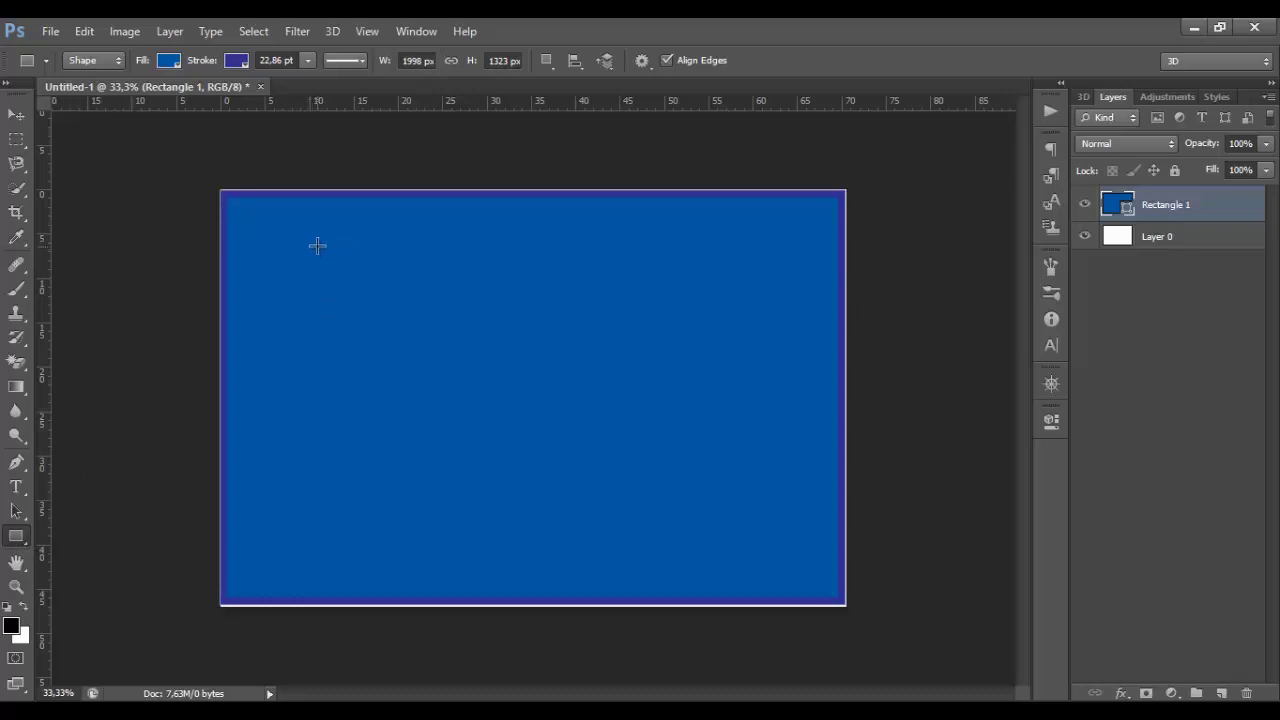
Draw a second rectangle near the canvas centre and give it a grey fill.
mouse_move(418, 265)
left_mouse_down()
mouse_move(611, 478)
mouse_move(649, 502)
left_mouse_up()
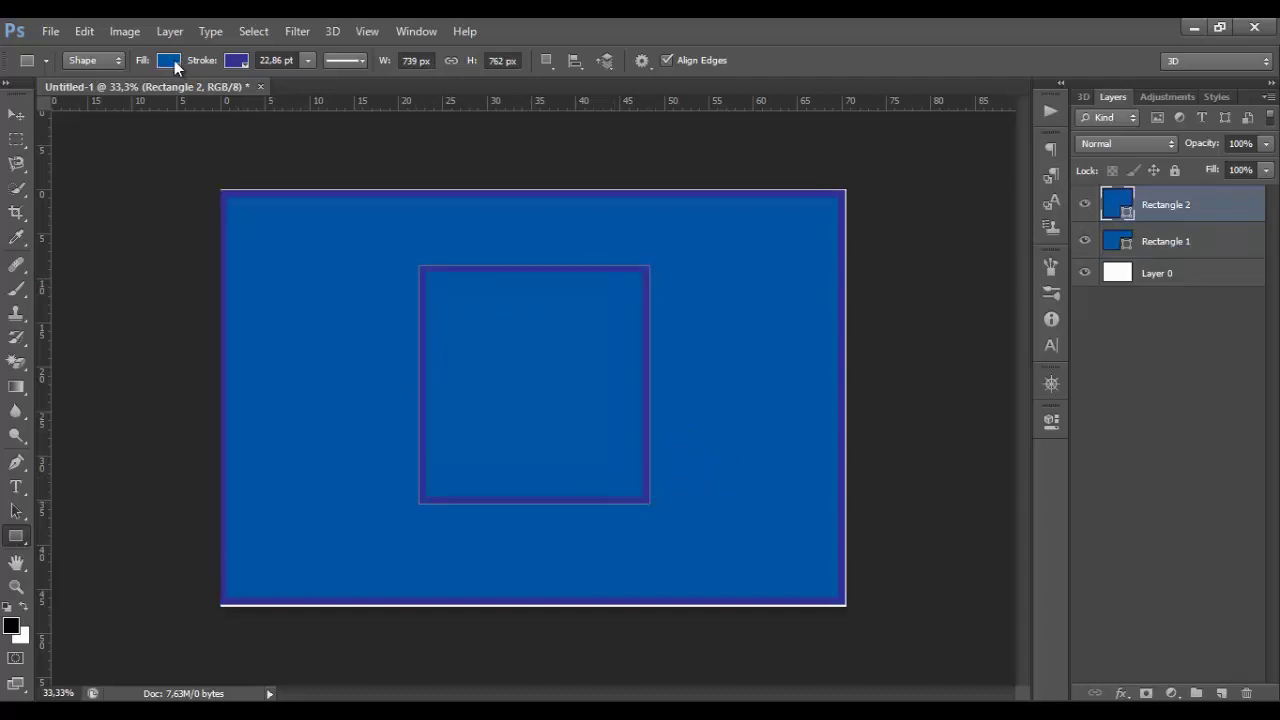
left_click(170, 60)
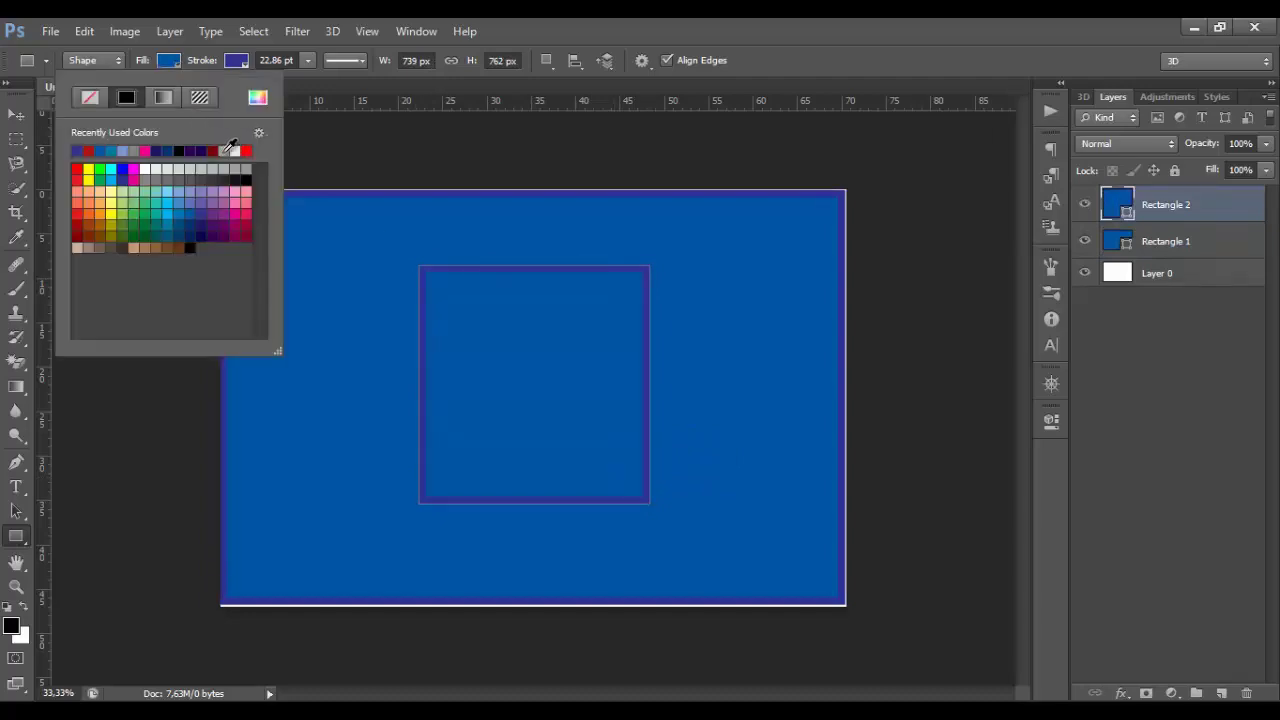
left_click(231, 150)
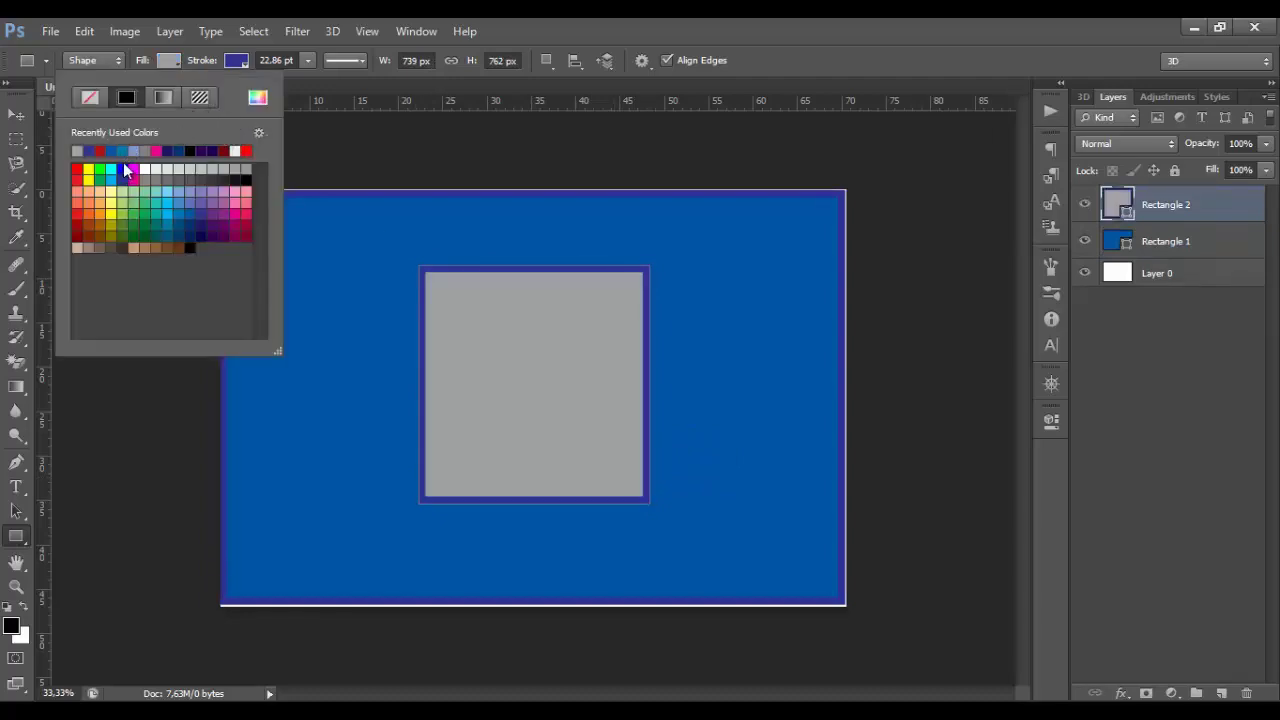
left_click(189, 150)
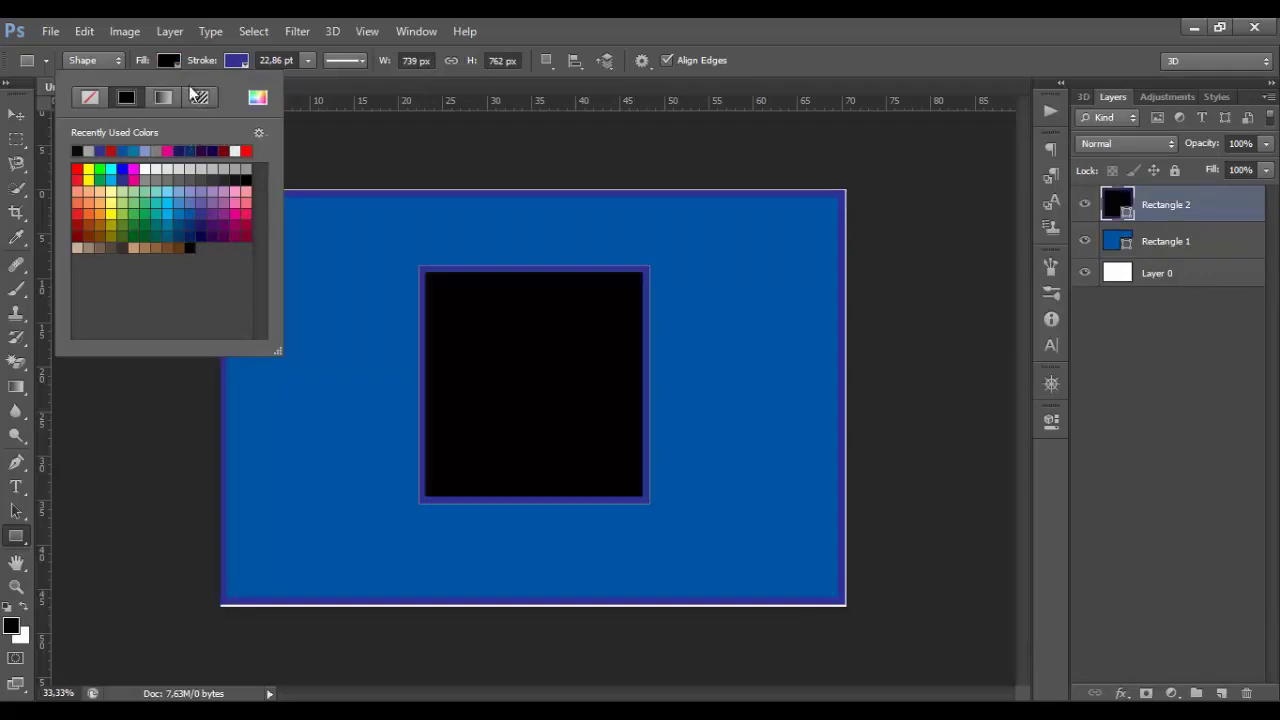
left_click(231, 152)
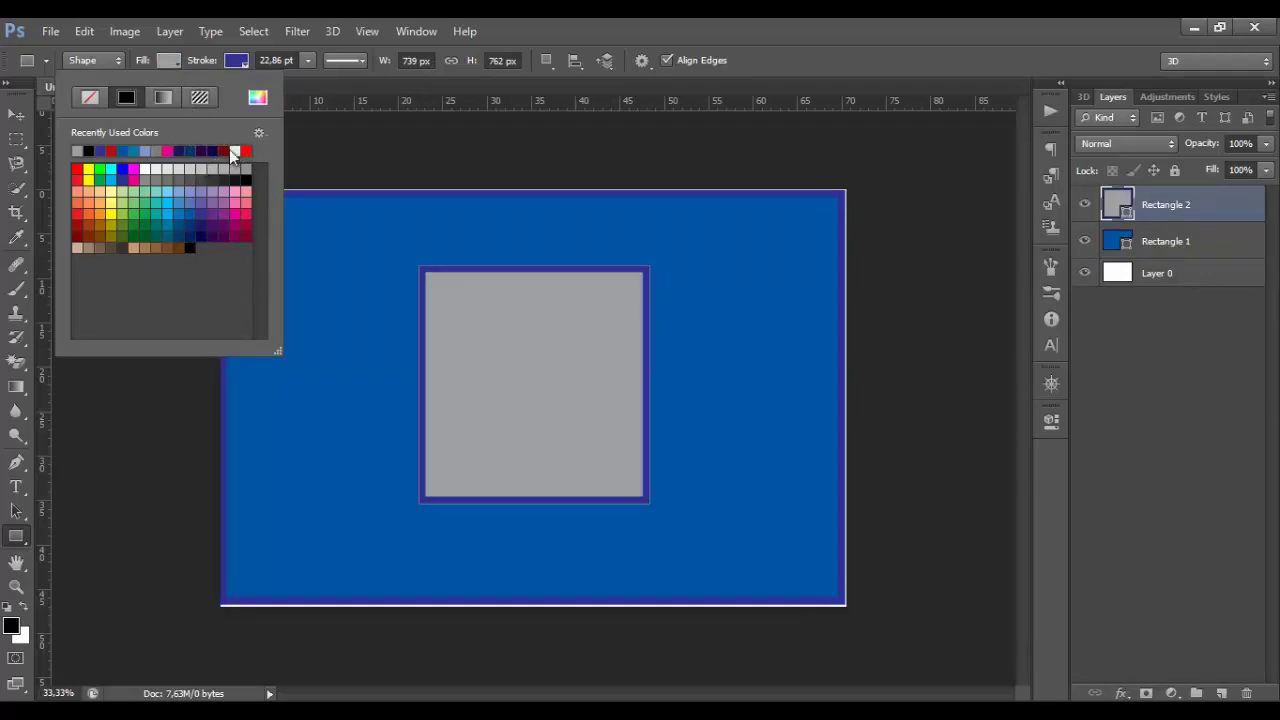
Give the inner rectangle a black stroke and start free-transforming it.
left_click(235, 61)
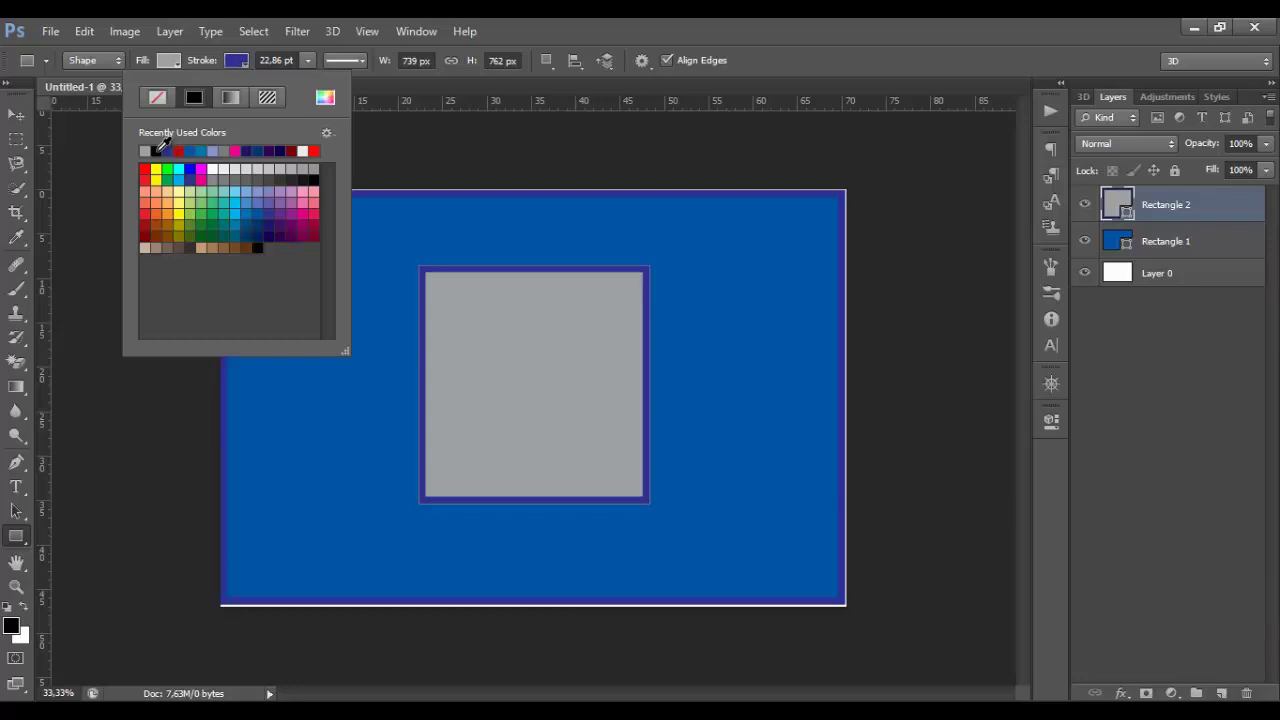
left_click(157, 150)
left_click(247, 62)
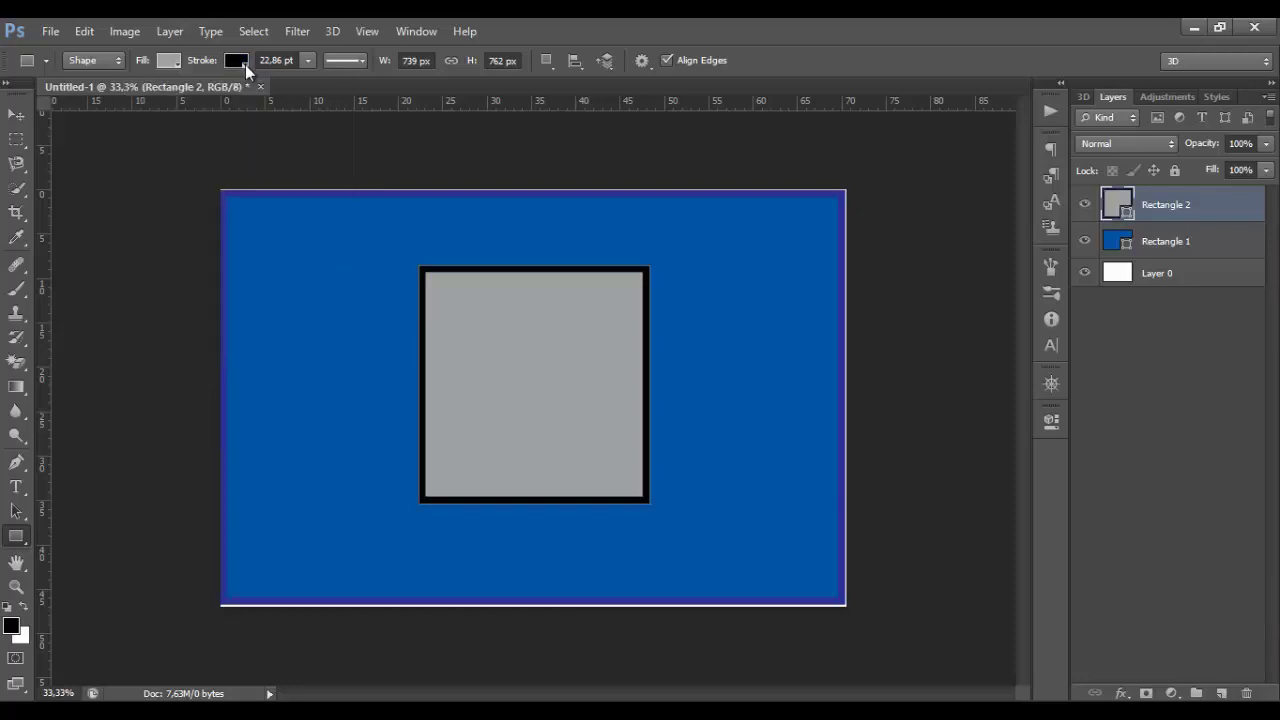
left_click(22, 114)
key("ctrl+t")
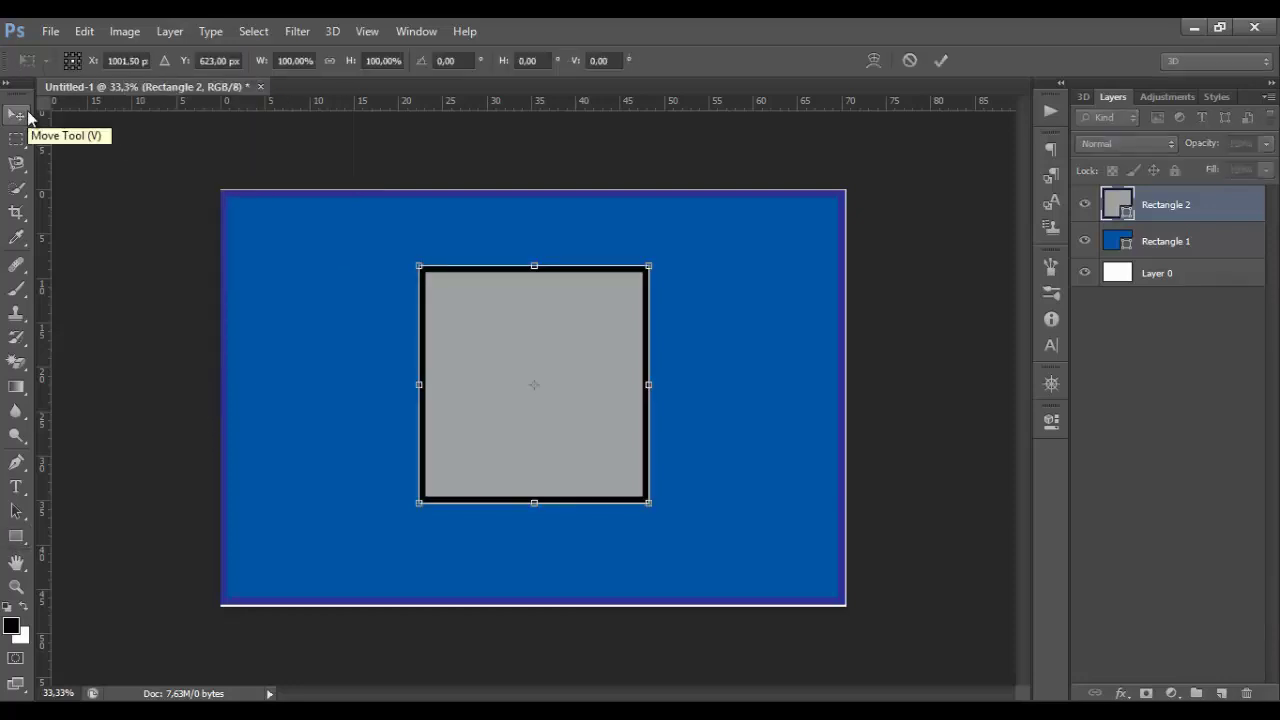
Rotate the grey square about 36° and bring up the Rectangle 2 layer's context menu.
left_click(20, 142)
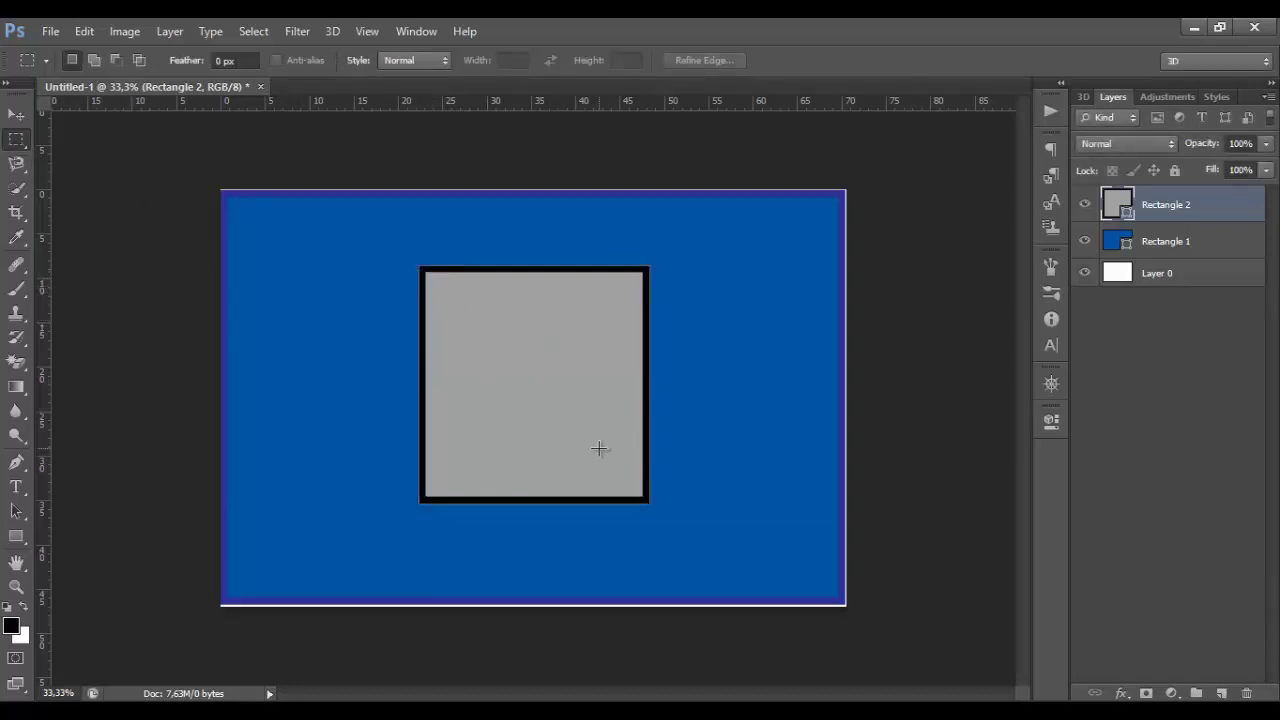
left_click(16, 114)
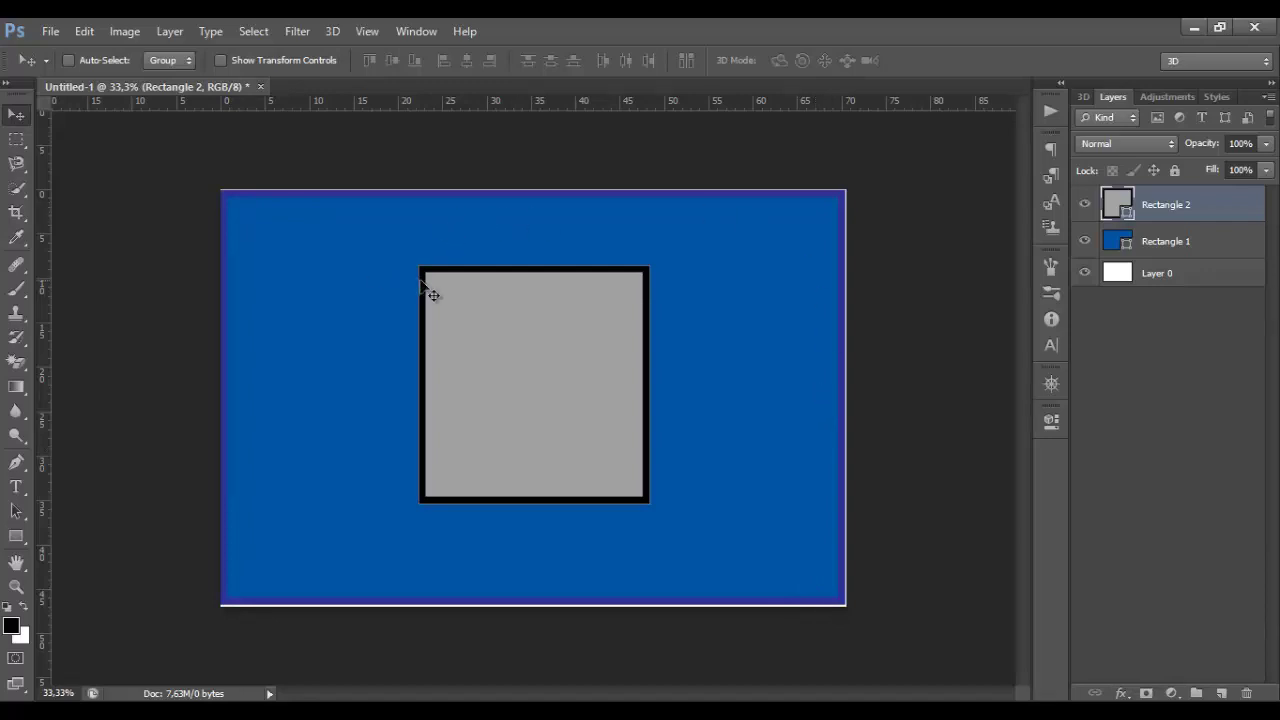
key("ctrl+t")
left_click_drag(700, 277, 717, 358)
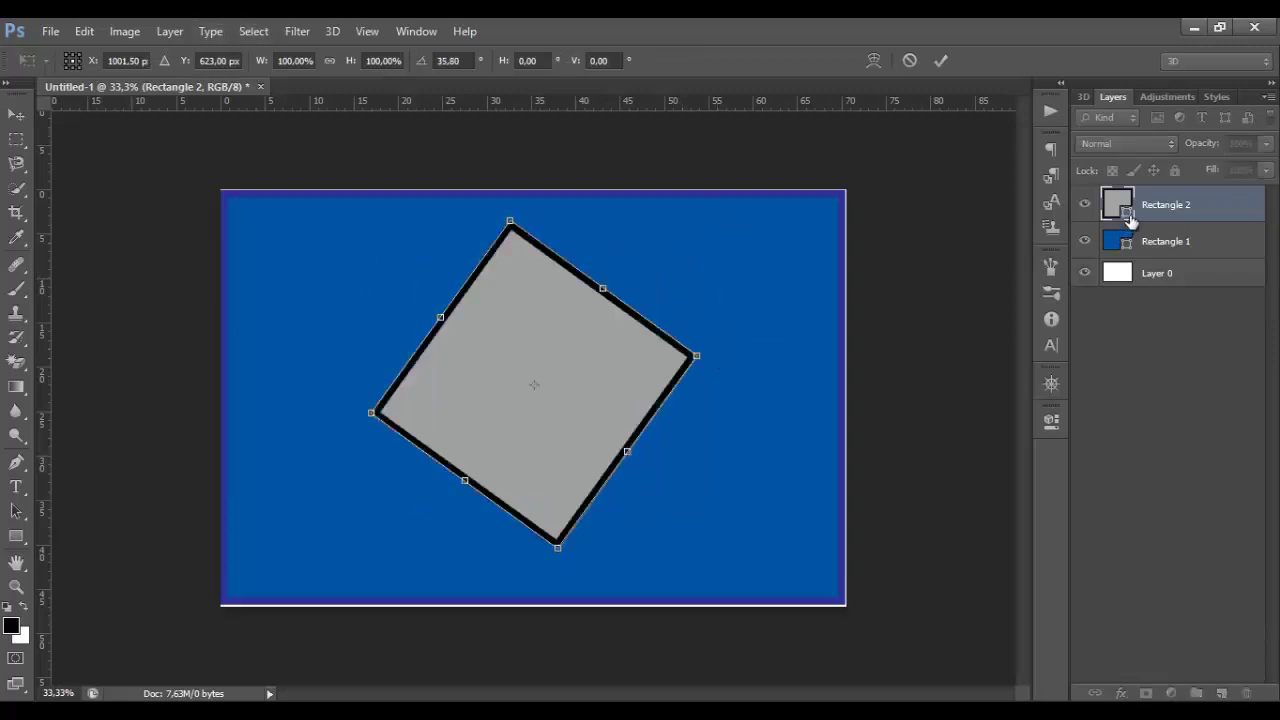
key("Return")
right_click(1164, 204)
Duplicate Rectangle 2 and rotate the copy back upright.
left_click(810, 163)
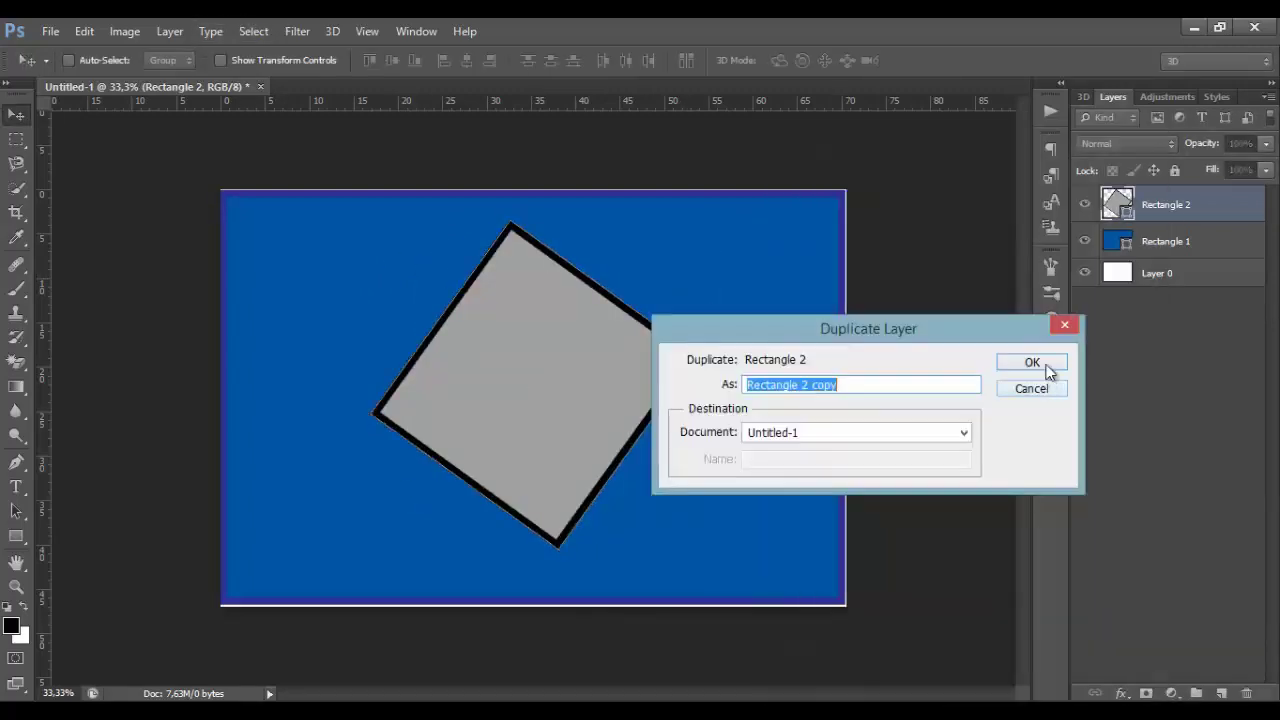
left_click(1047, 366)
key("ctrl+t")
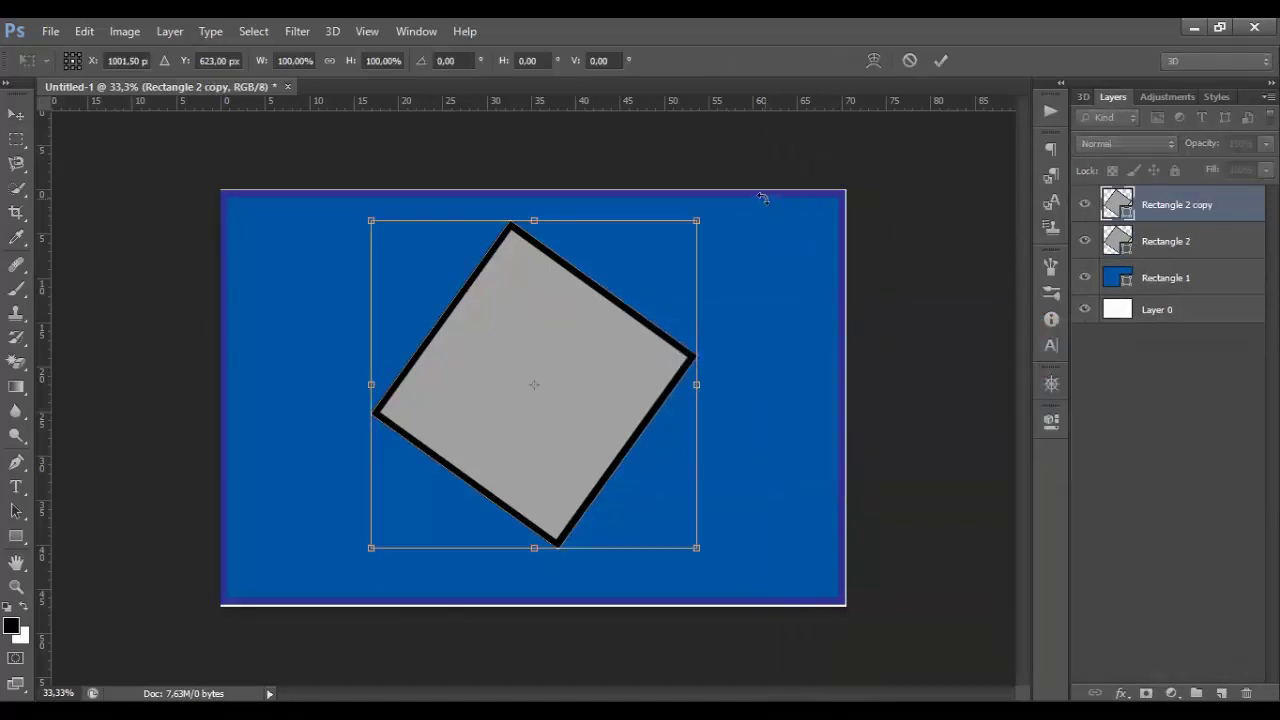
left_click_drag(763, 198, 589, 163)
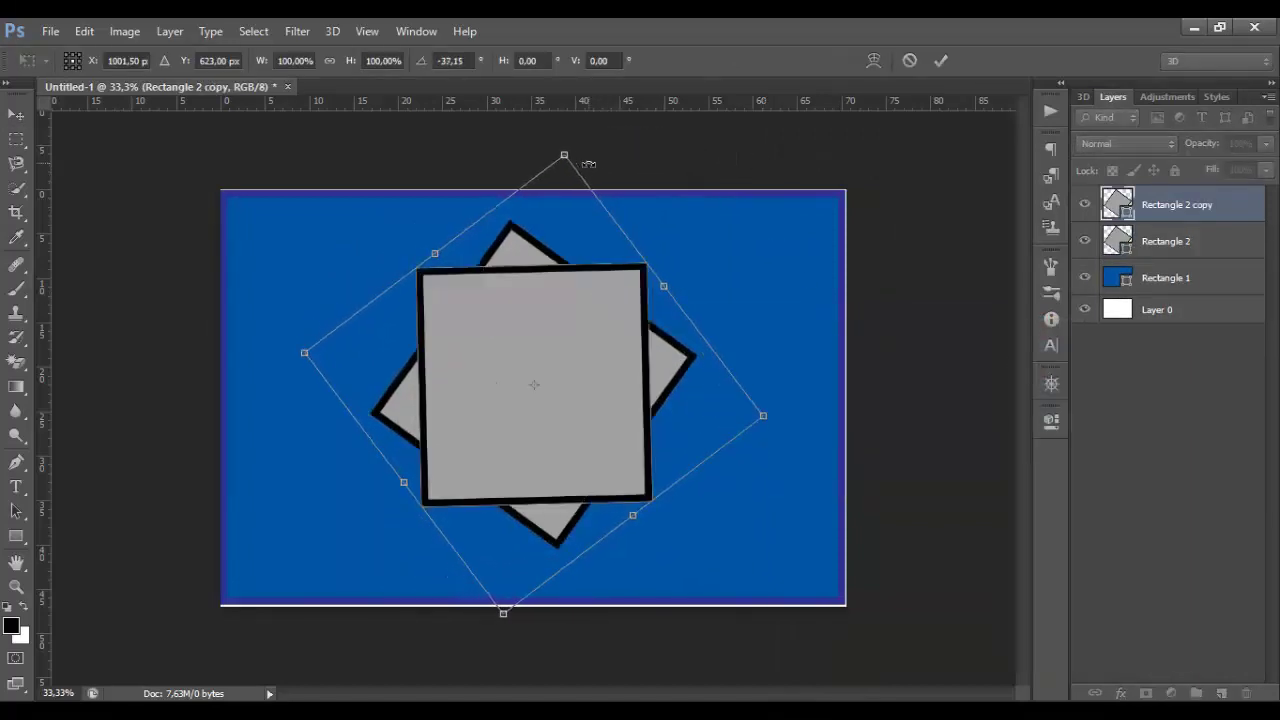
key("Return")
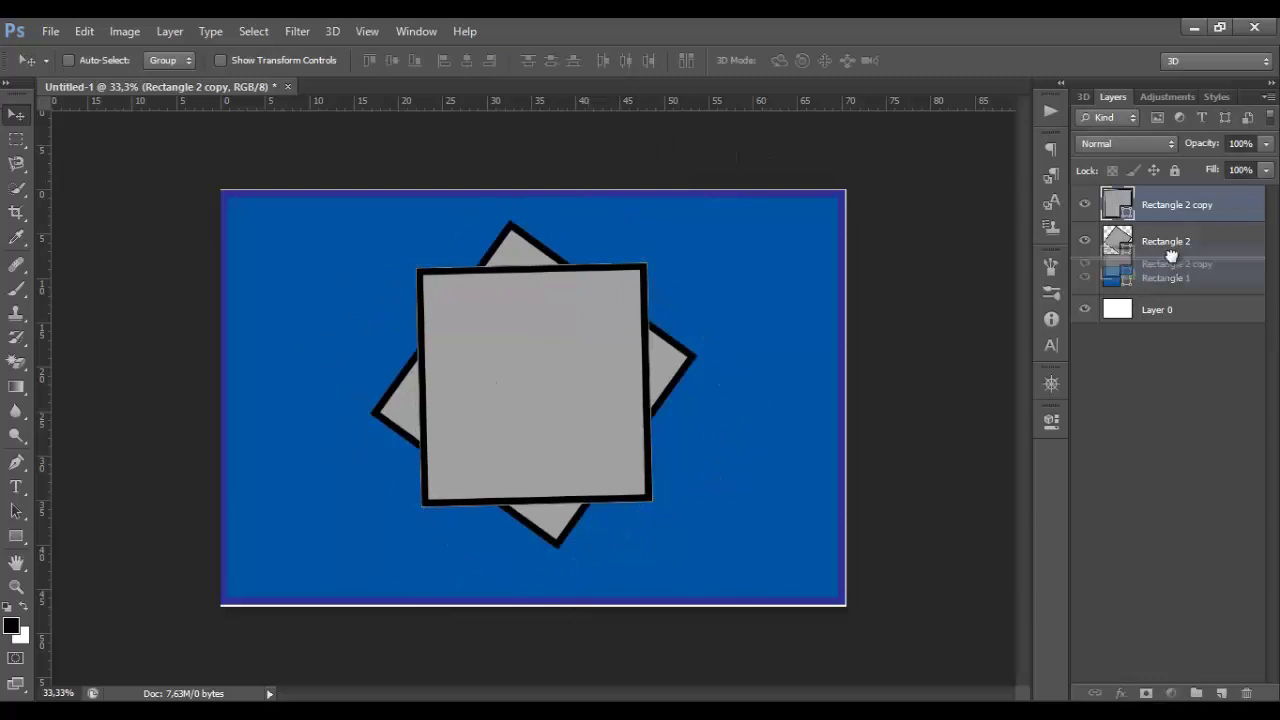
Reorder and select both grey square layers, move them left, then delete them.
left_click_drag(1170, 205, 1172, 256)
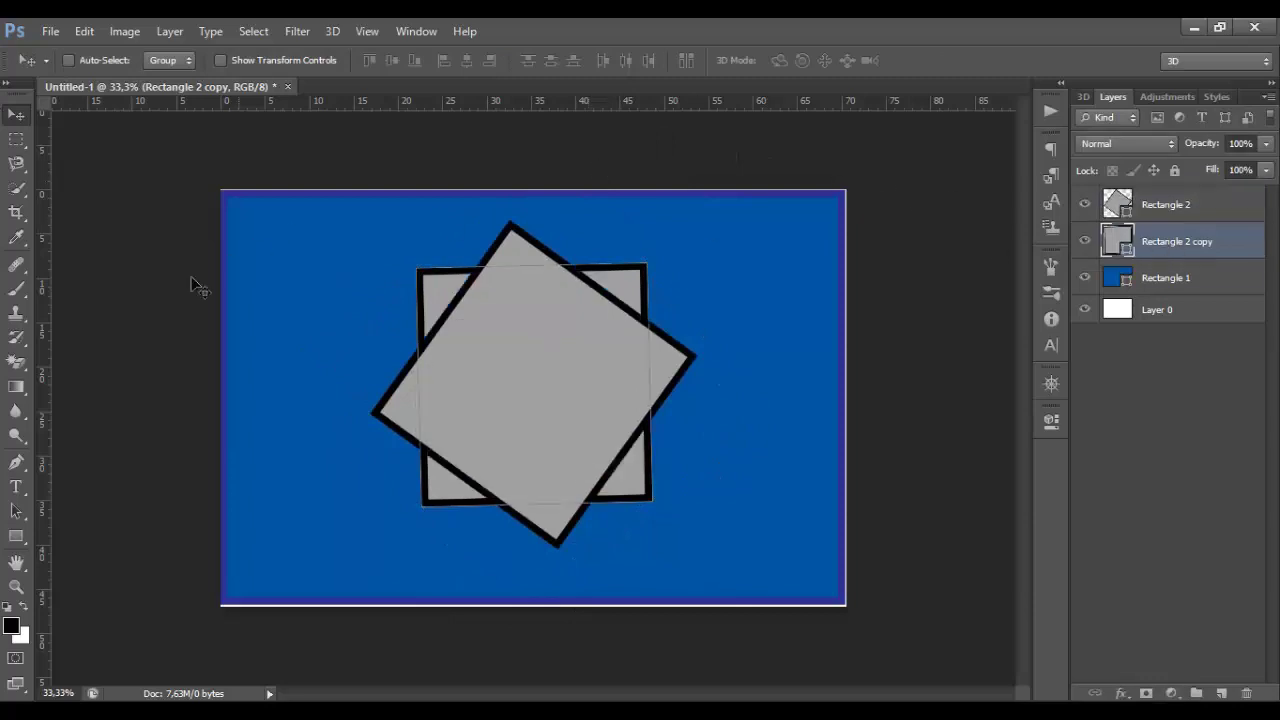
left_click(16, 139)
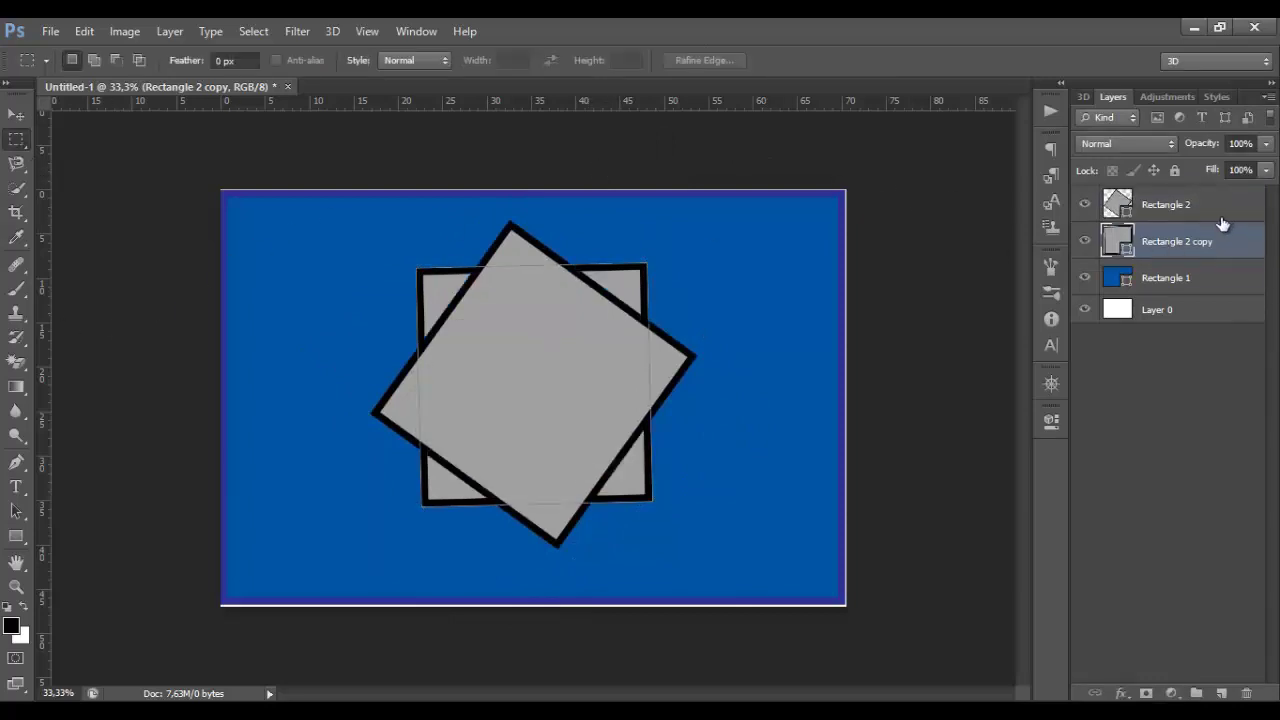
left_click(1195, 212, "shift")
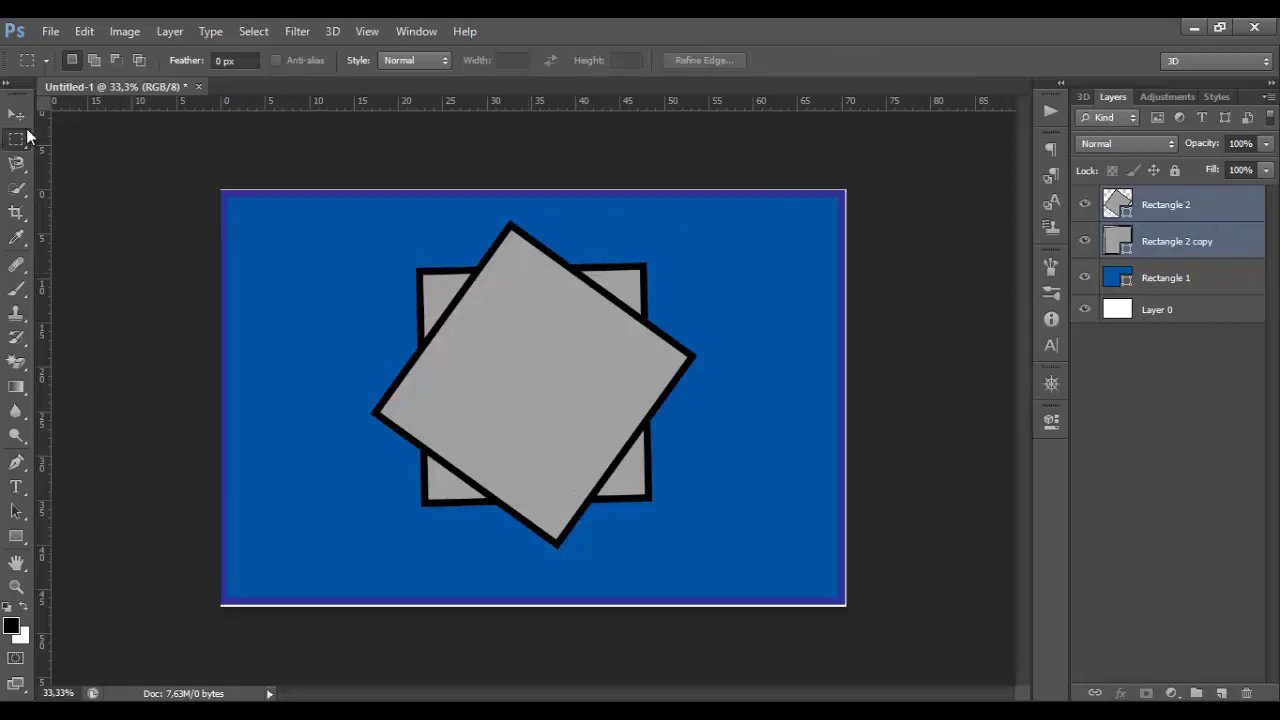
left_click(16, 114)
mouse_move(581, 345)
left_mouse_down()
mouse_move(267, 334)
mouse_move(364, 342)
left_mouse_up()
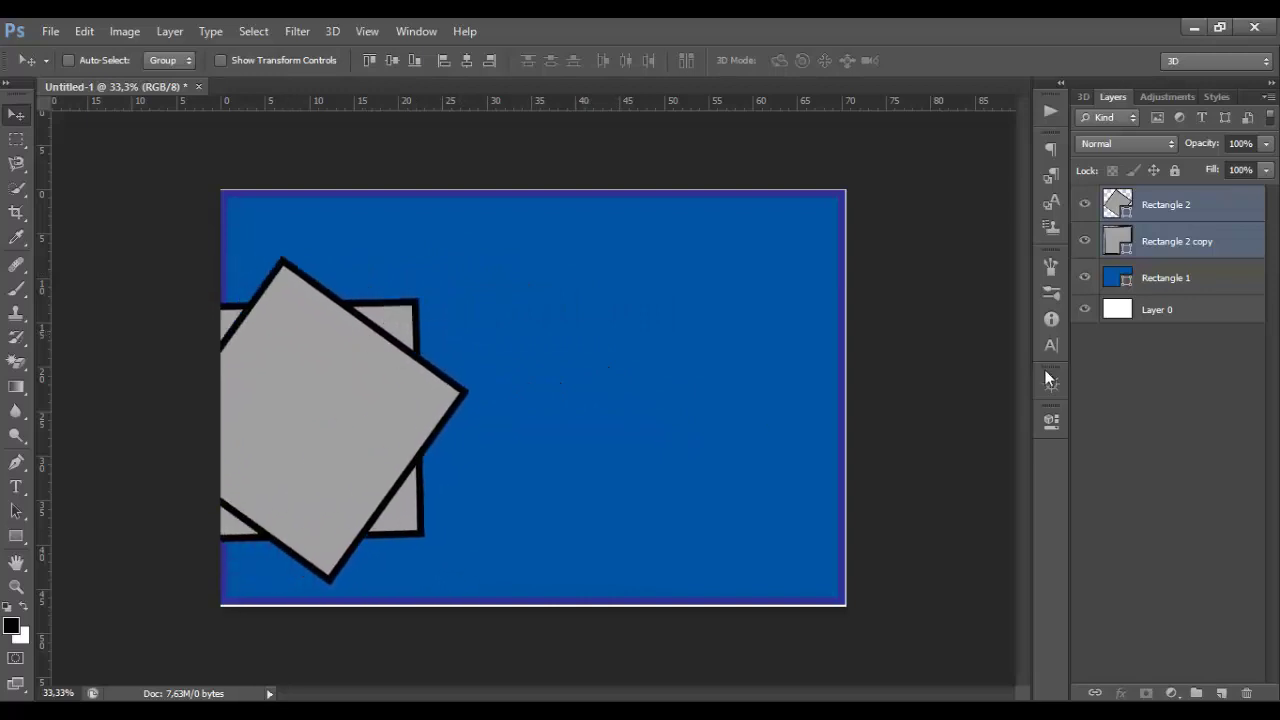
key("Delete")
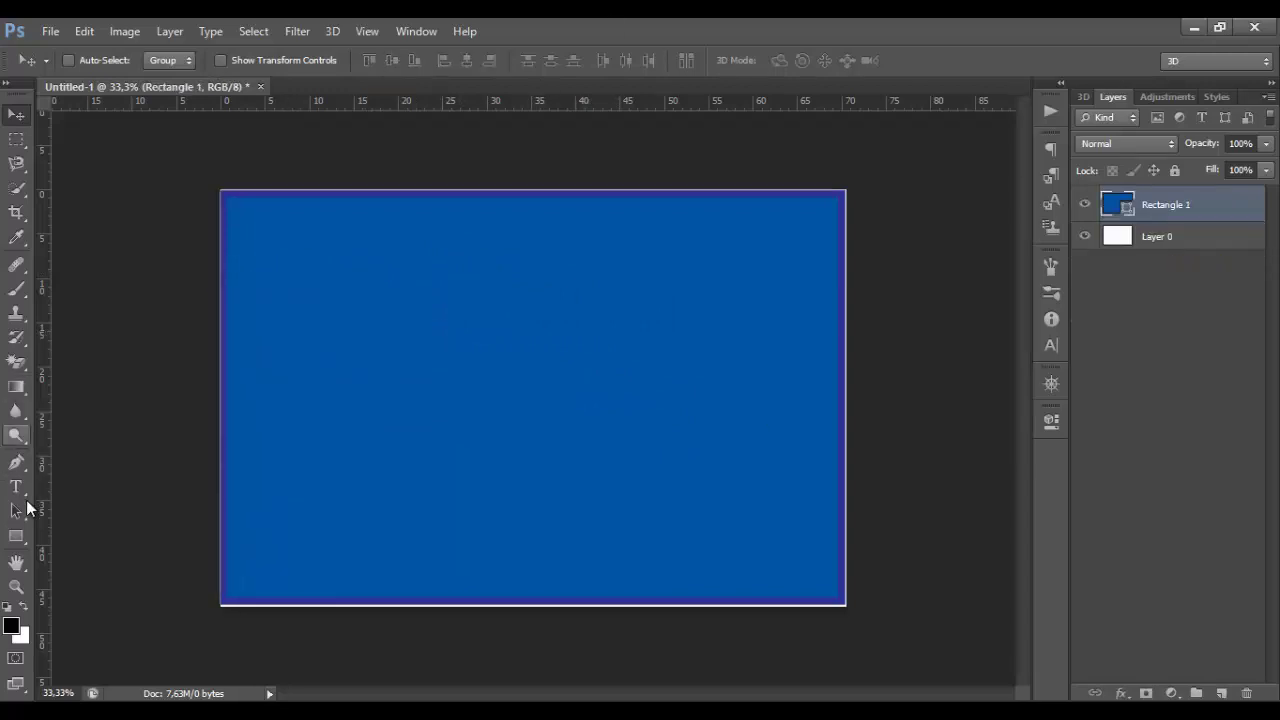
With the Rectangle Tool, draw shape layers Rectangles 2–5: a wide top banner and three tall bars.
left_click(10, 546)
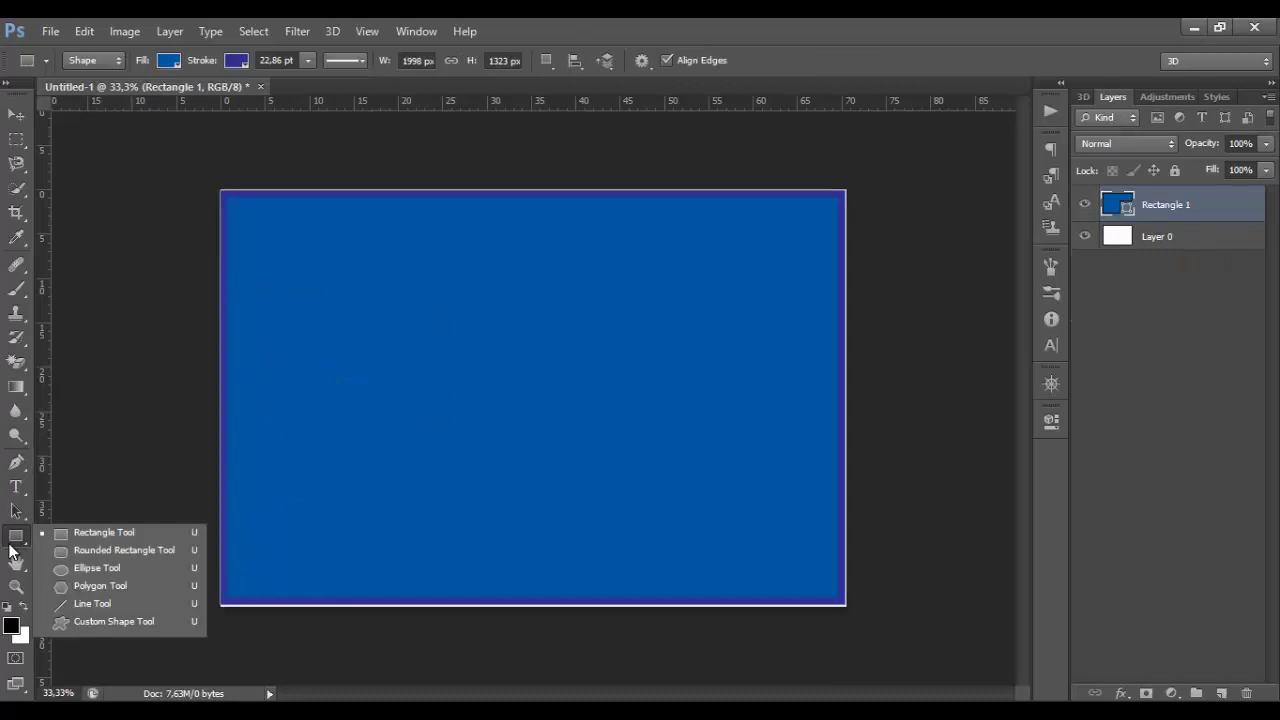
left_click(10, 546)
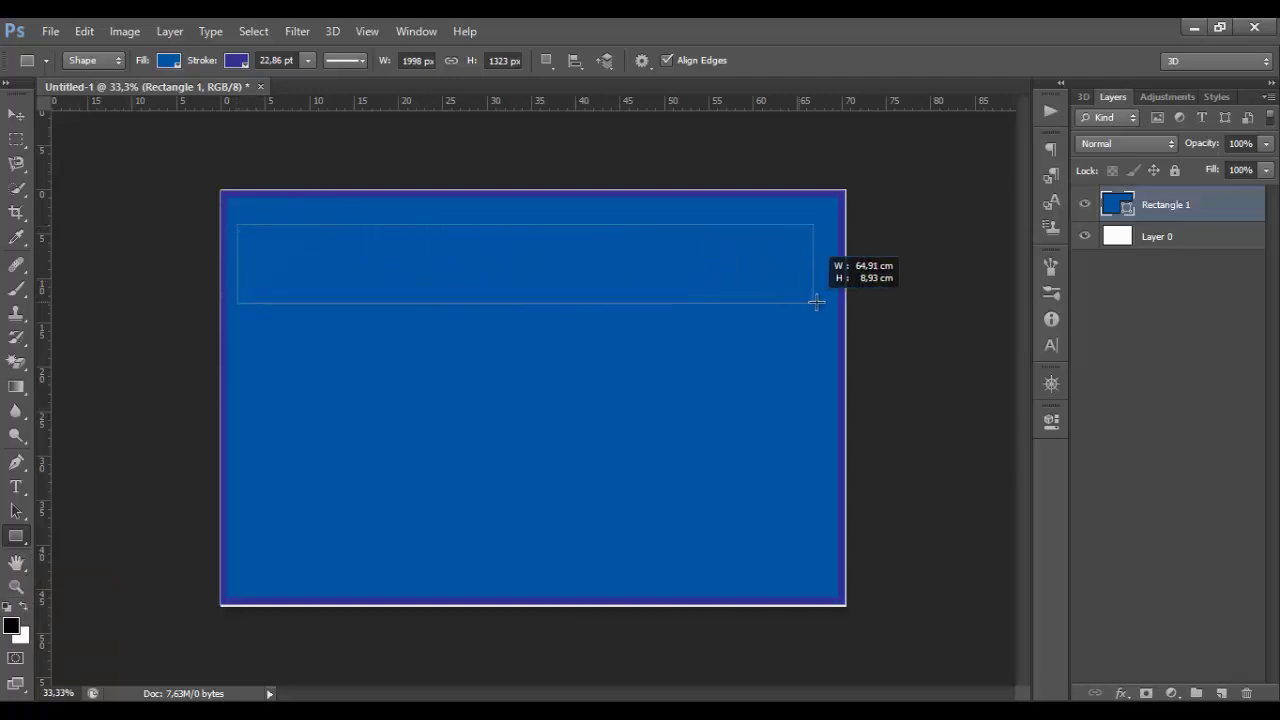
left_click_drag(236, 224, 823, 299)
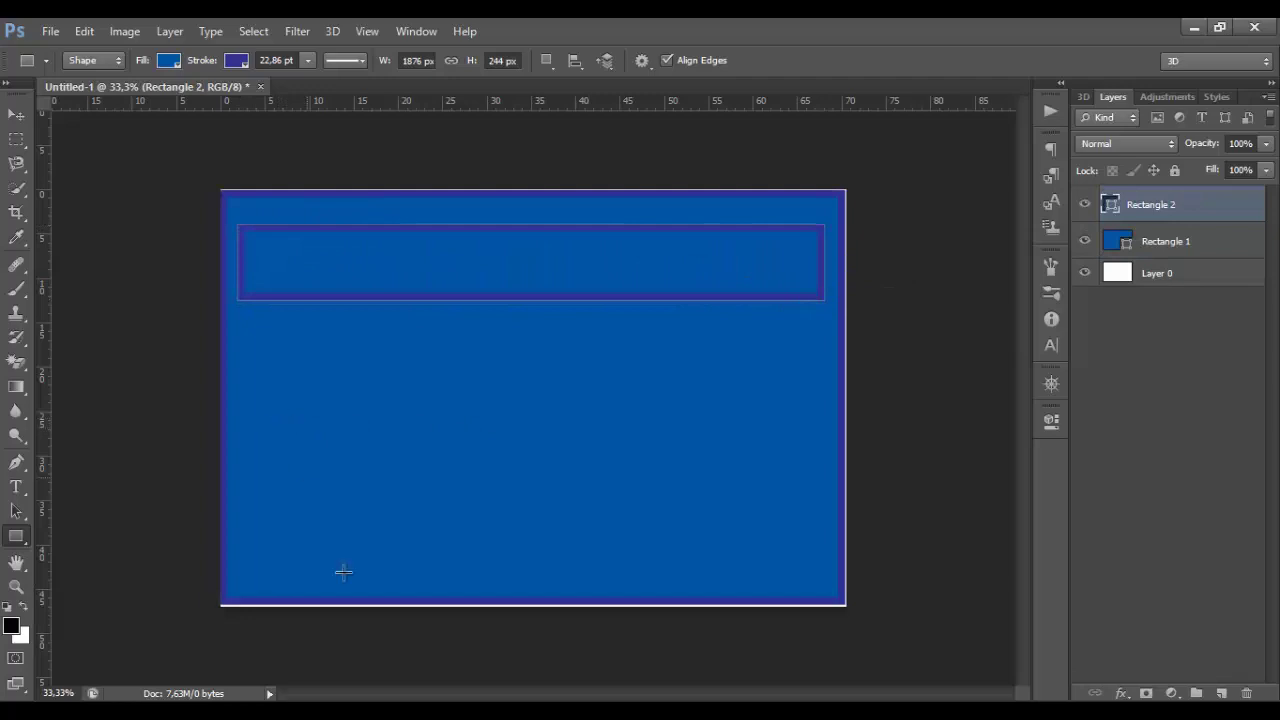
left_click_drag(347, 593, 423, 356)
left_click_drag(447, 589, 493, 417)
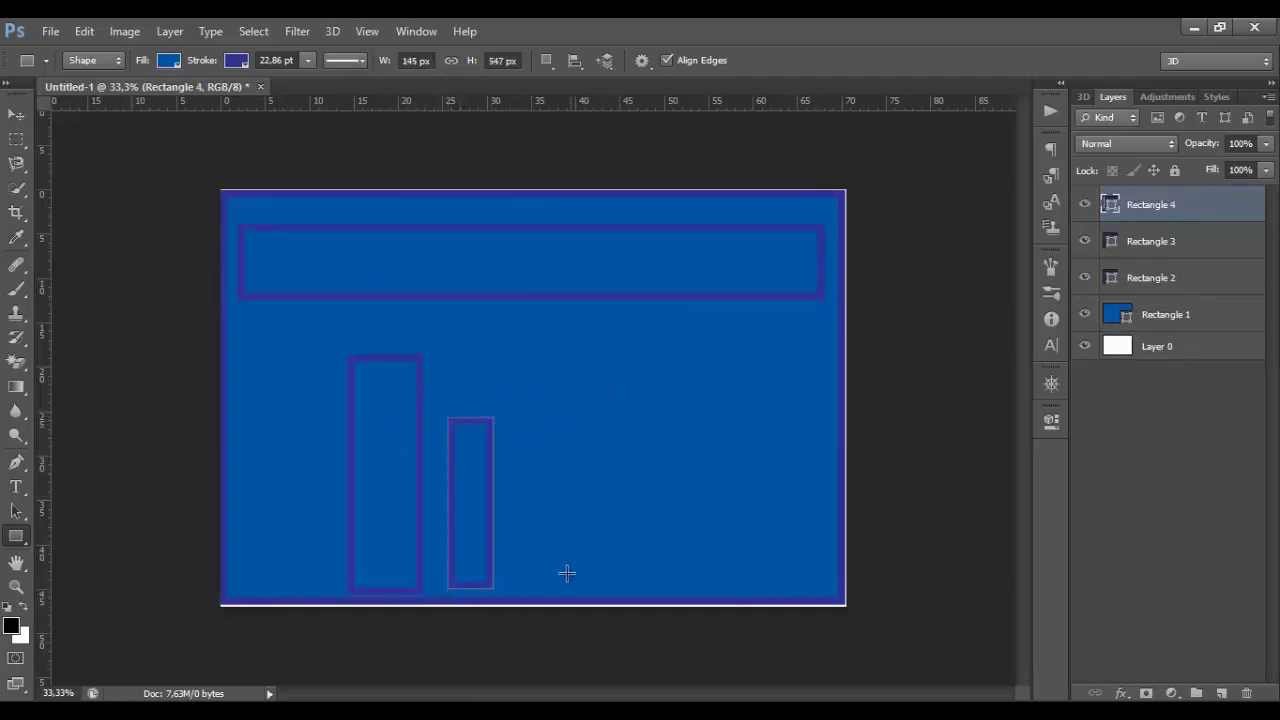
mouse_move(557, 590)
left_mouse_down()
mouse_move(591, 319)
mouse_move(610, 310)
left_mouse_up()
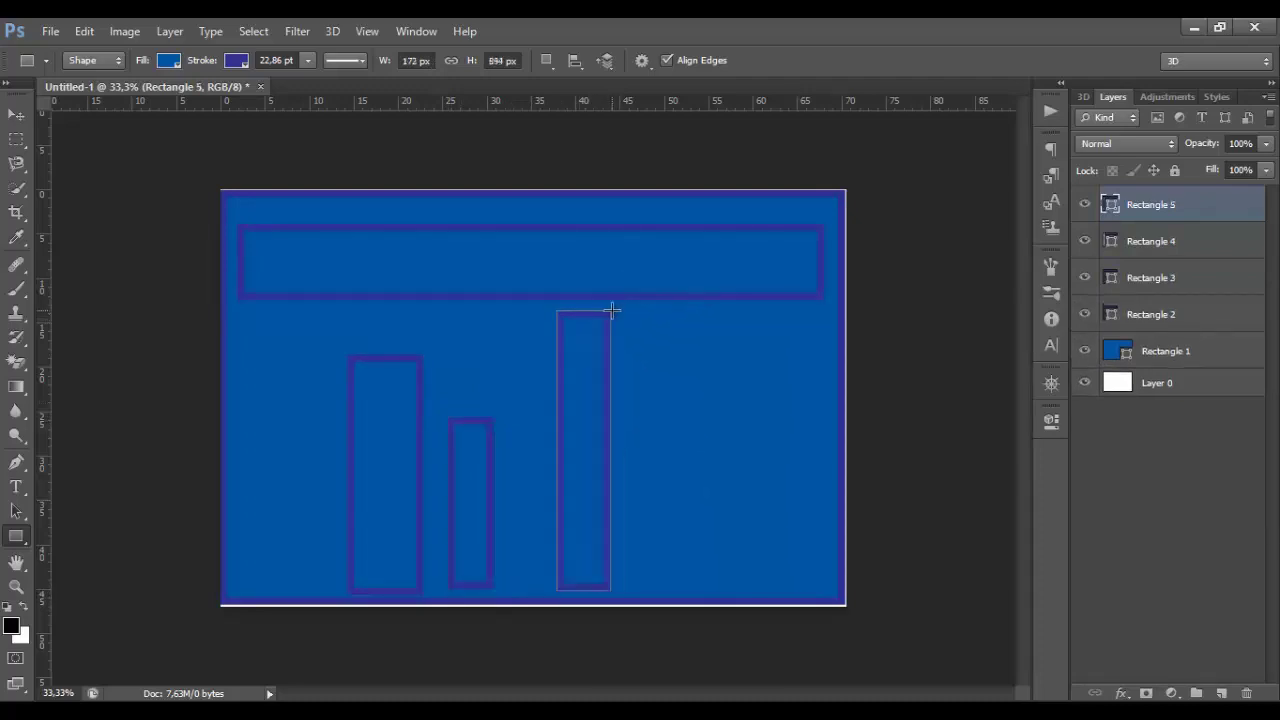